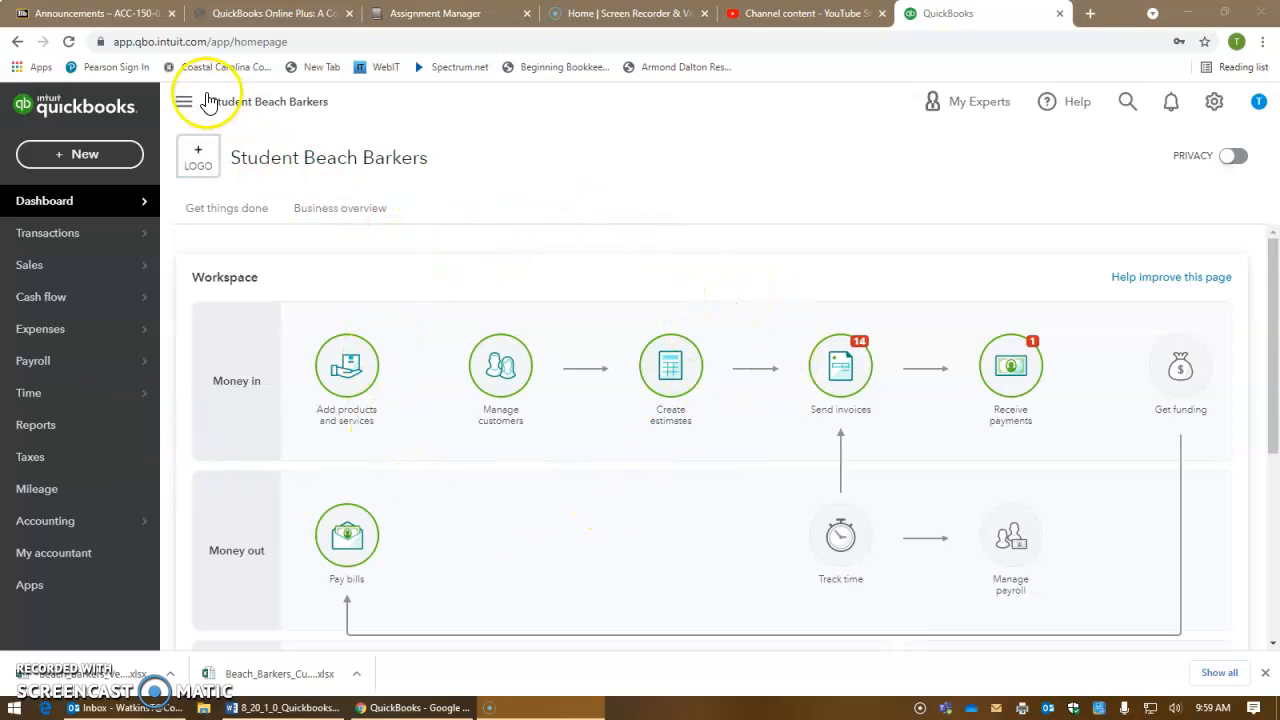
# Step: Look over the Blackboard course page and the Student Resources page listing the Beach Barkers Excel import files
pyautogui.click(97, 14)
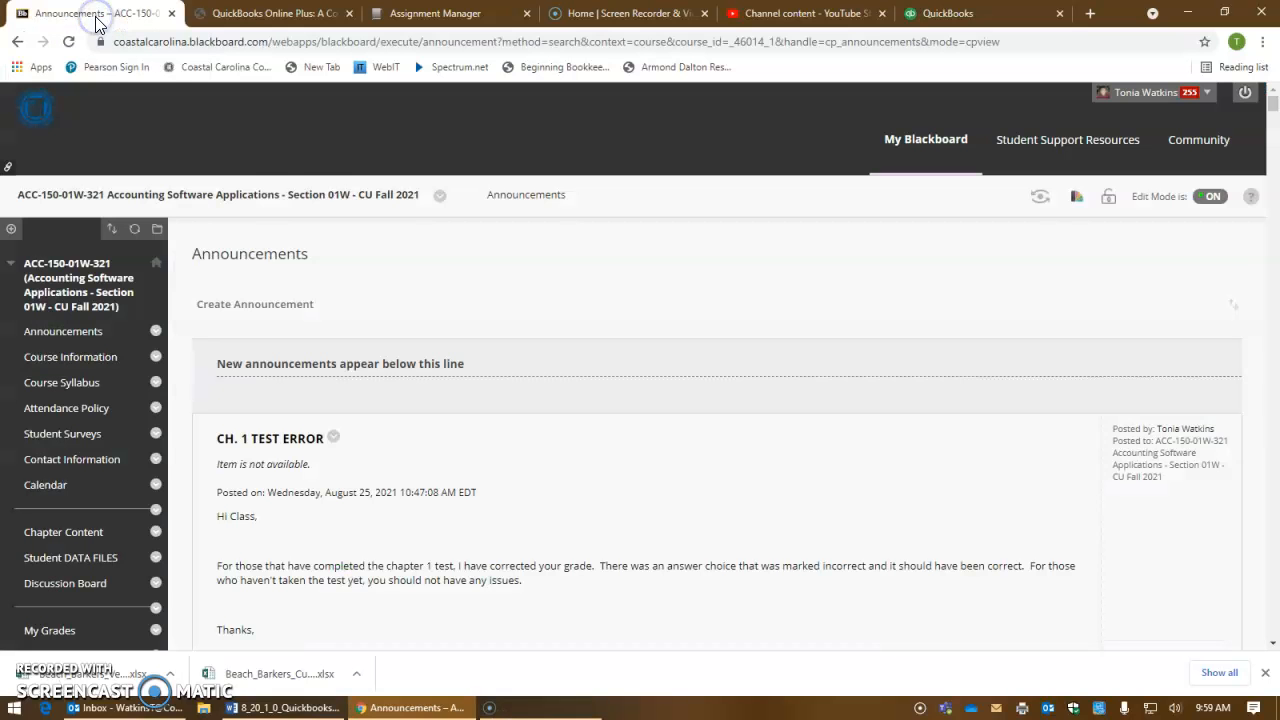
pyautogui.scroll(-1, 840, 300)
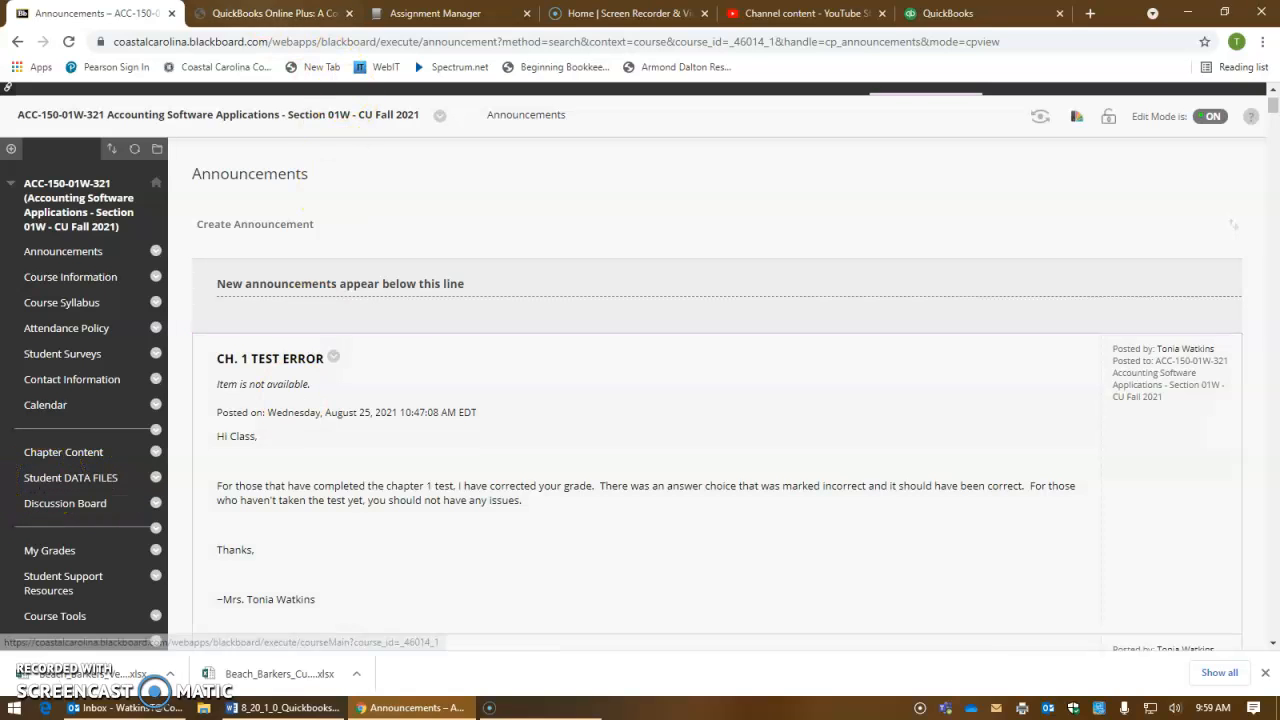
pyautogui.click(248, 20)
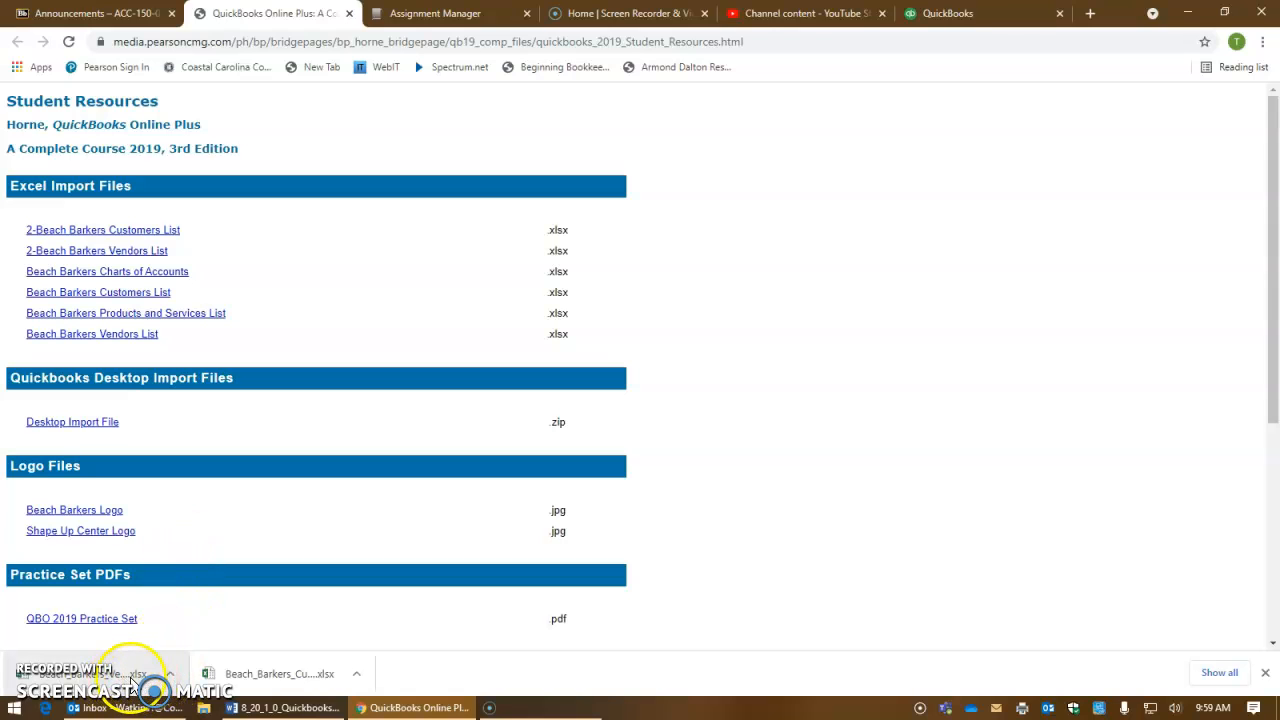
# Step: Switch to QuickBooks and open the vendor import from its Import Data tool
pyautogui.click(948, 14)
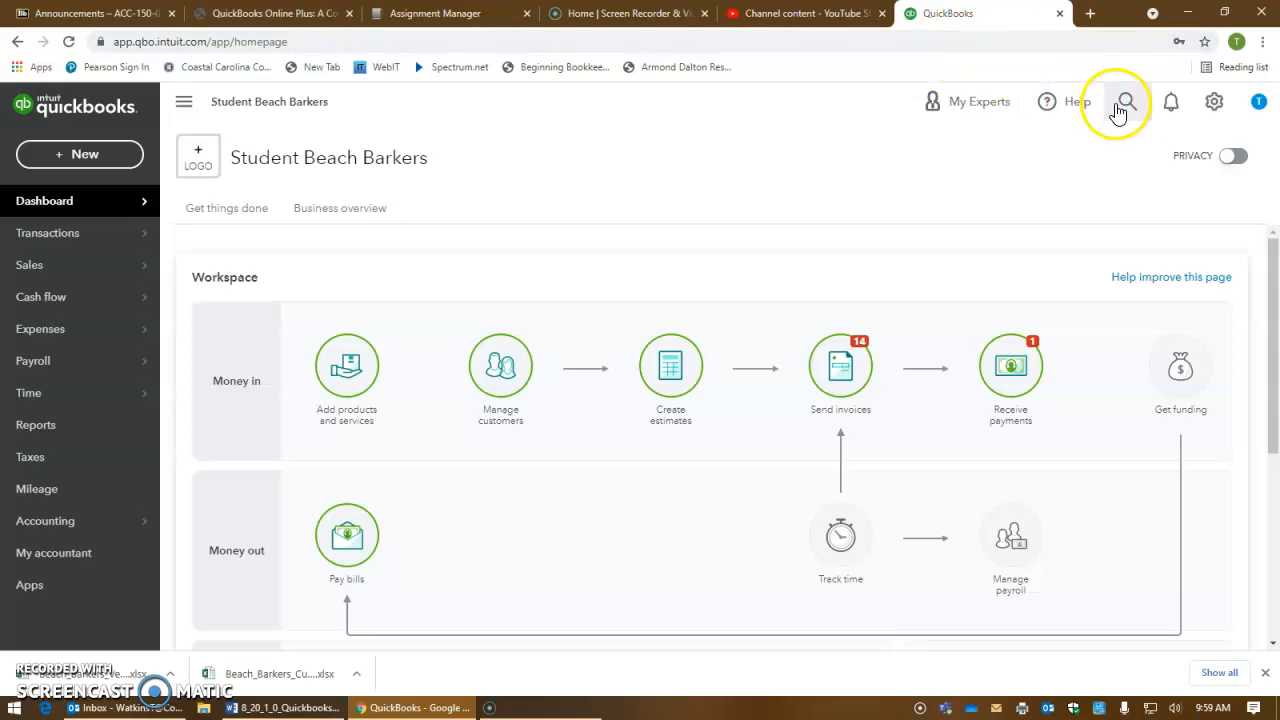
pyautogui.click(1214, 104)
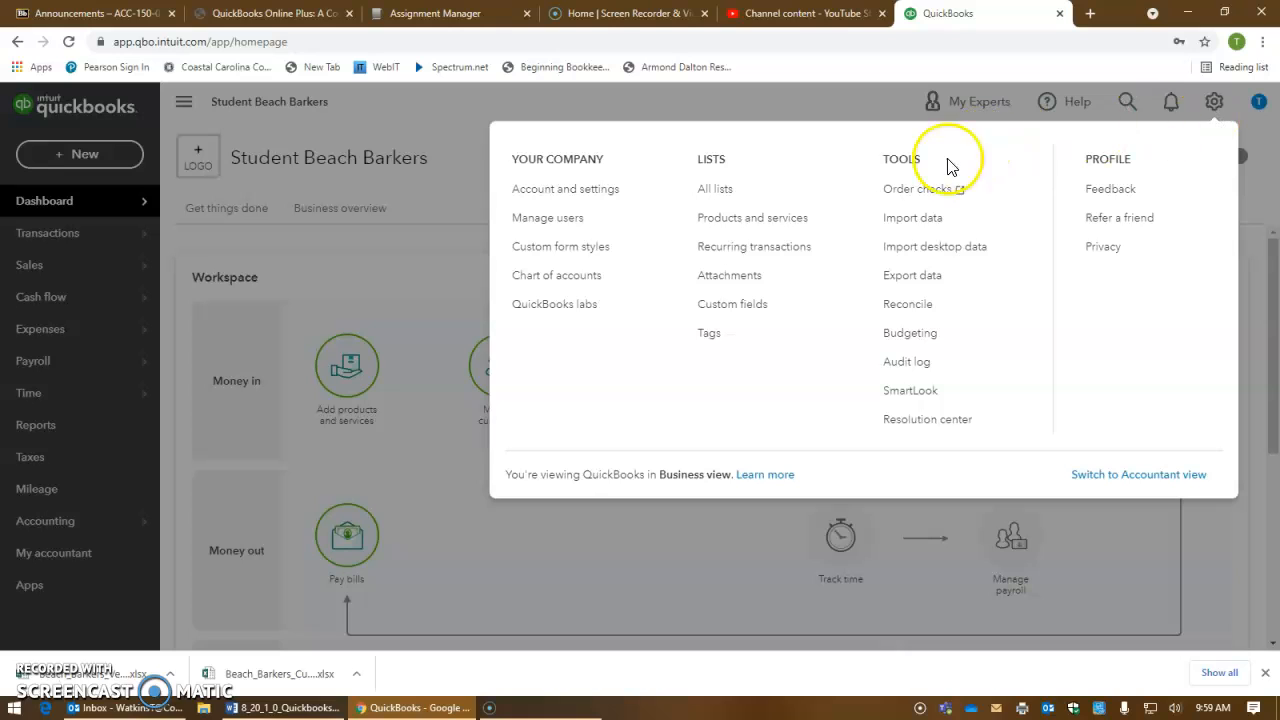
pyautogui.click(905, 229)
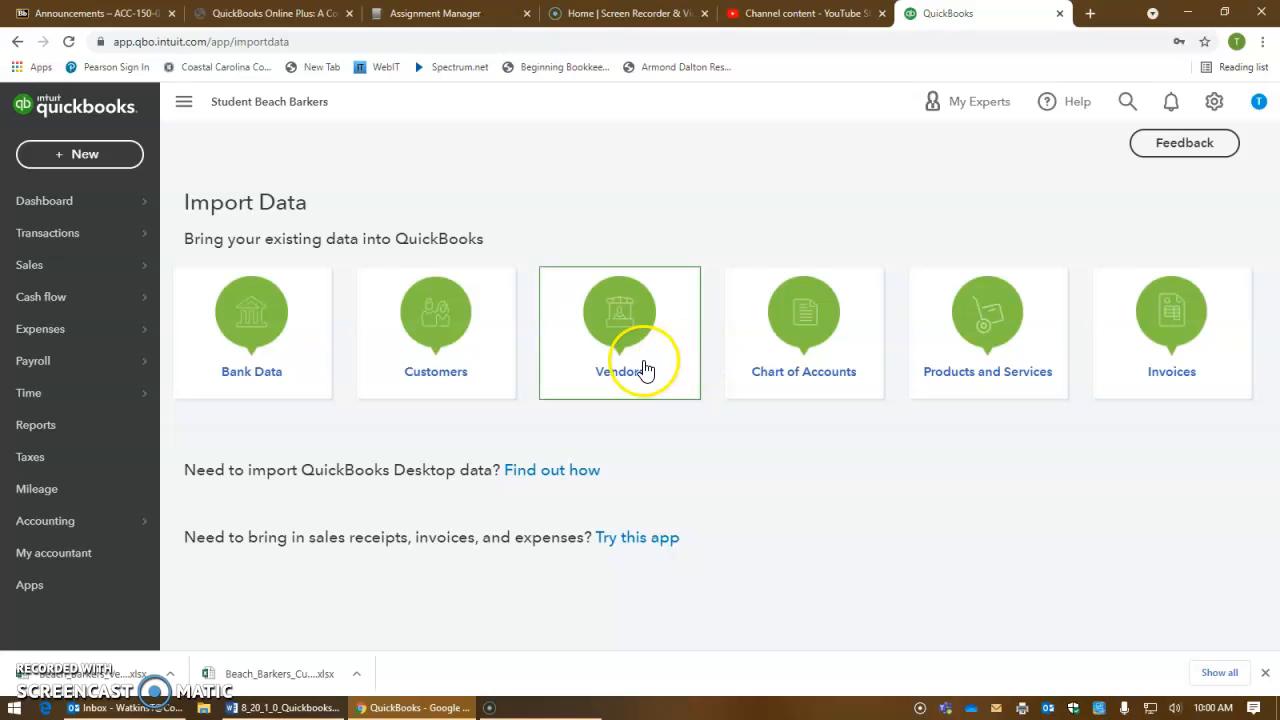
pyautogui.click(629, 334)
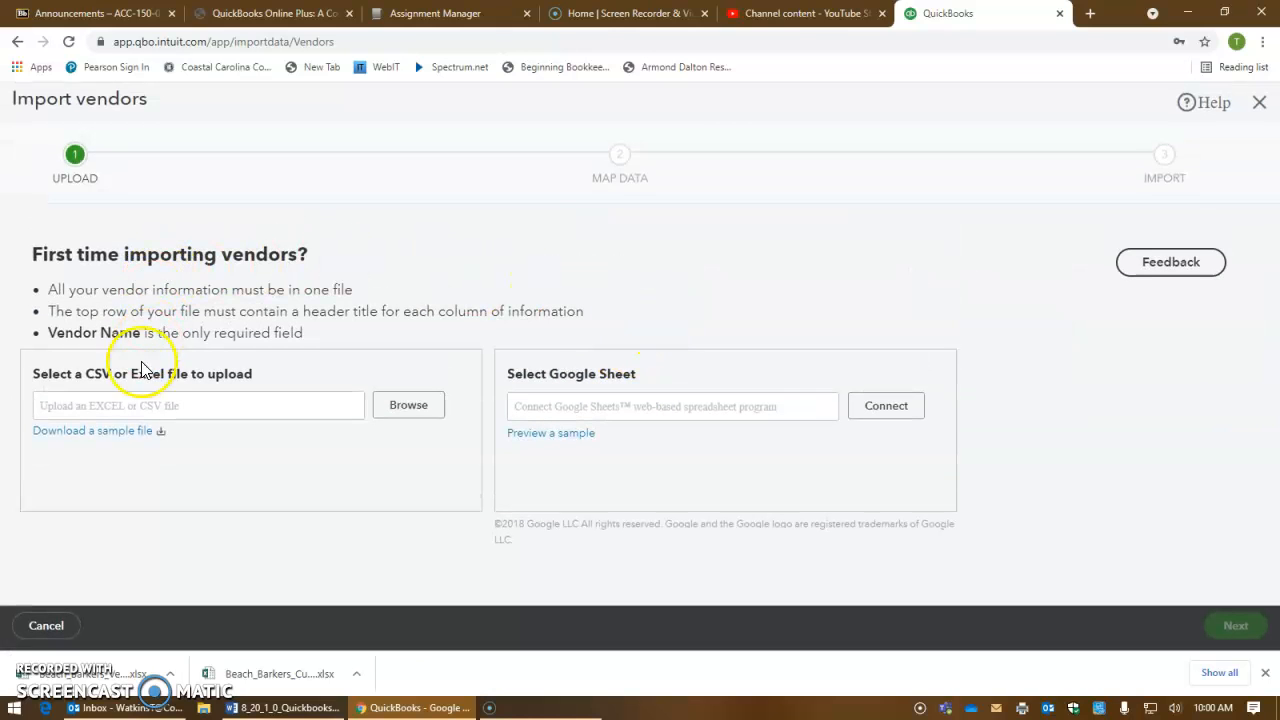
# Step: Choose Beach_Barkers_Vendors_List (1).xlsx from the Downloads folder as the vendor file to upload
pyautogui.click(118, 408)
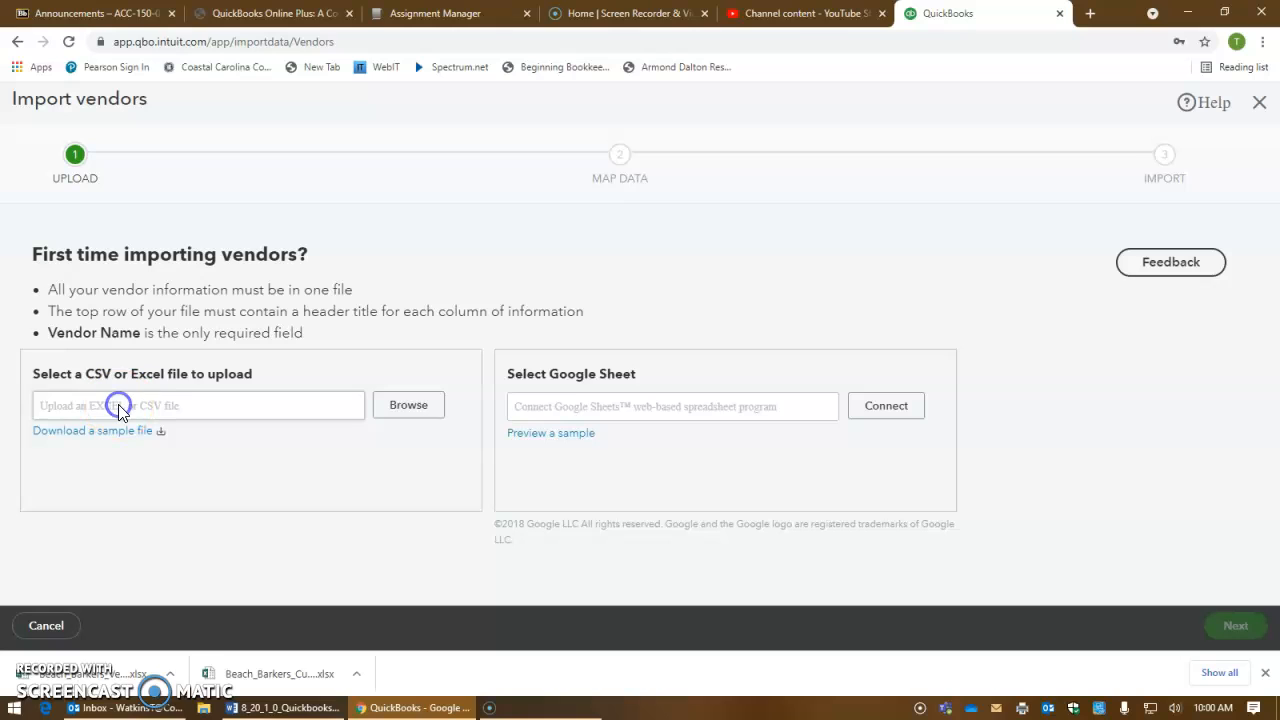
pyautogui.click(216, 411)
pyautogui.click(397, 412)
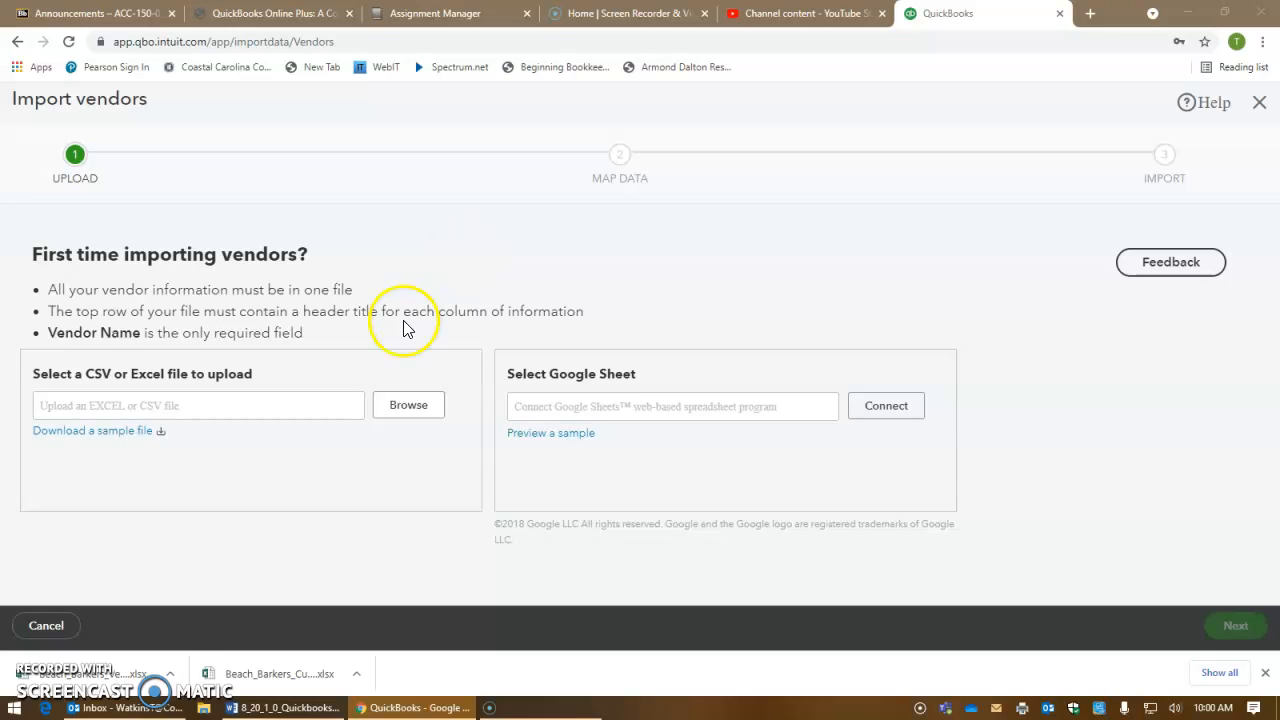
pyautogui.click(427, 402)
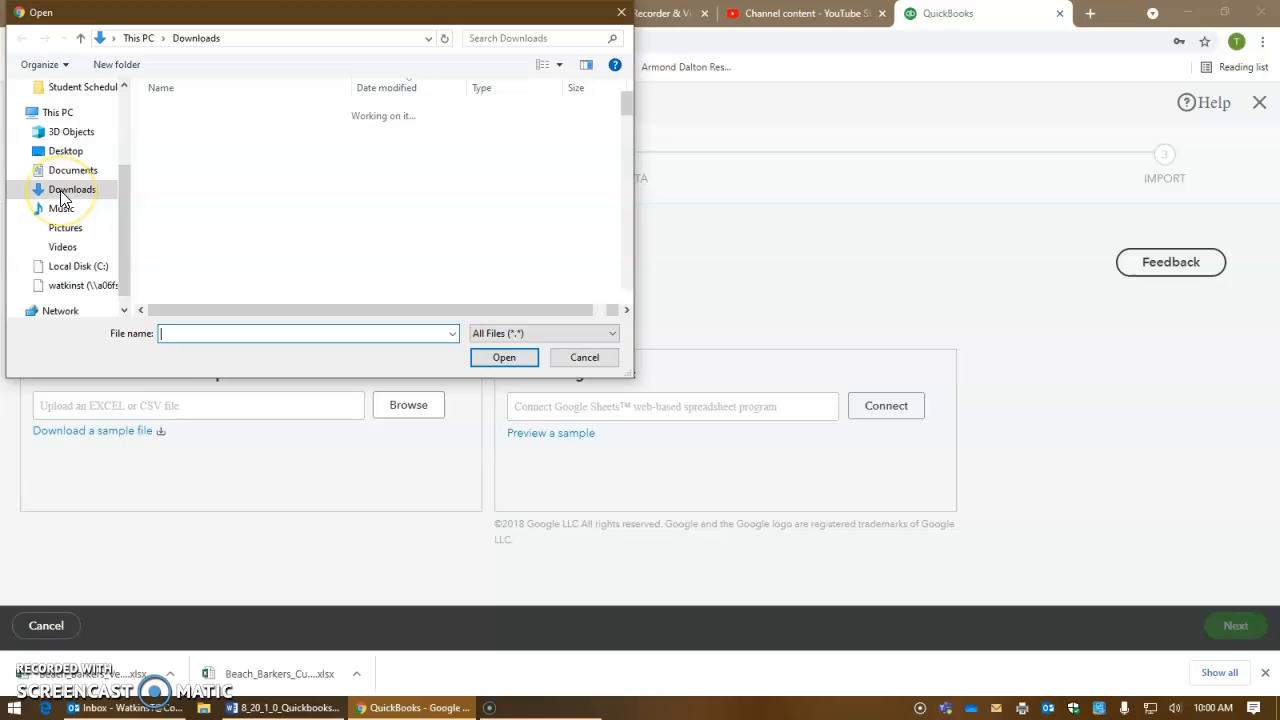
pyautogui.click(60, 191)
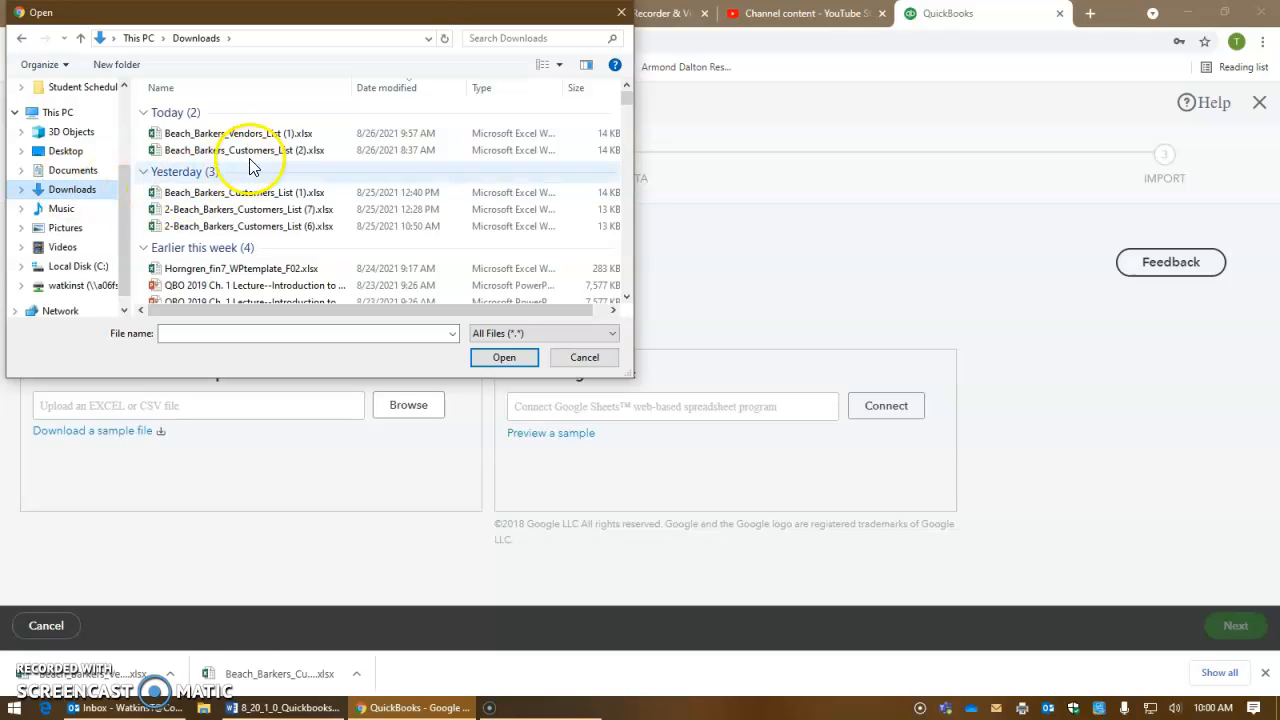
pyautogui.doubleClick(226, 136)
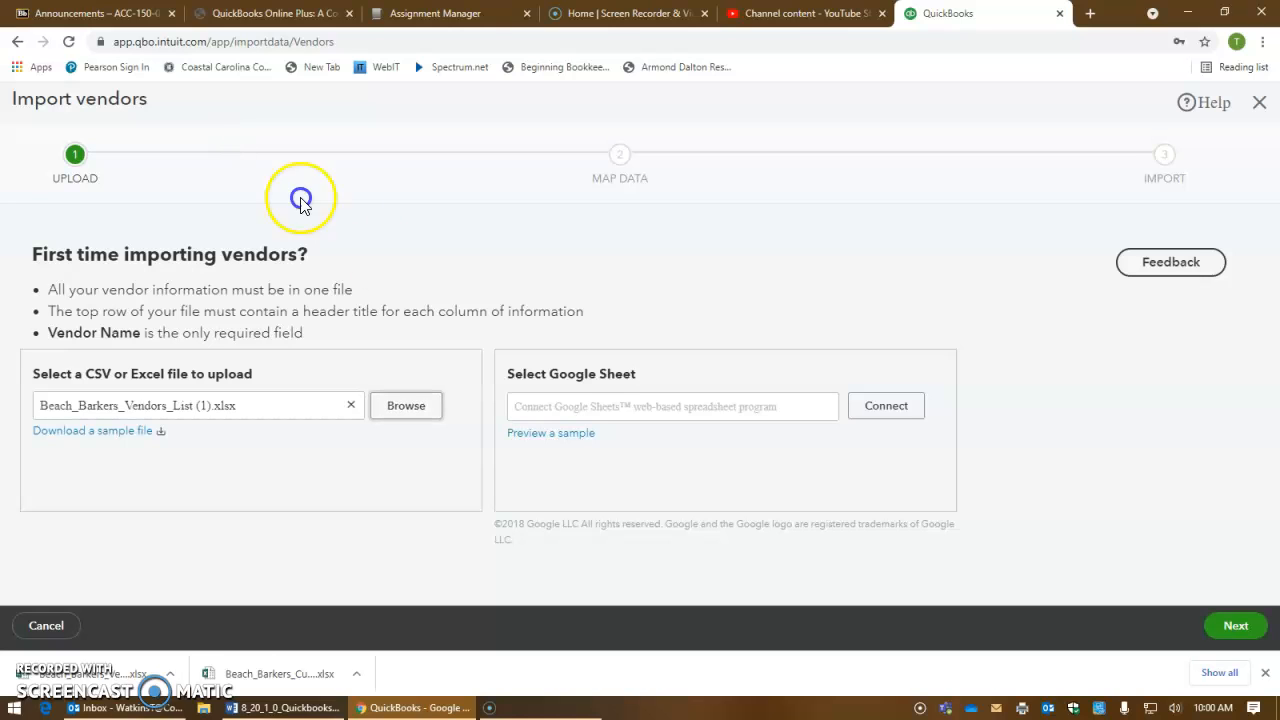
# Step: Upload the vendor file, accept the default column mapping and review the vendor rows ready for import
pyautogui.click(1237, 627)
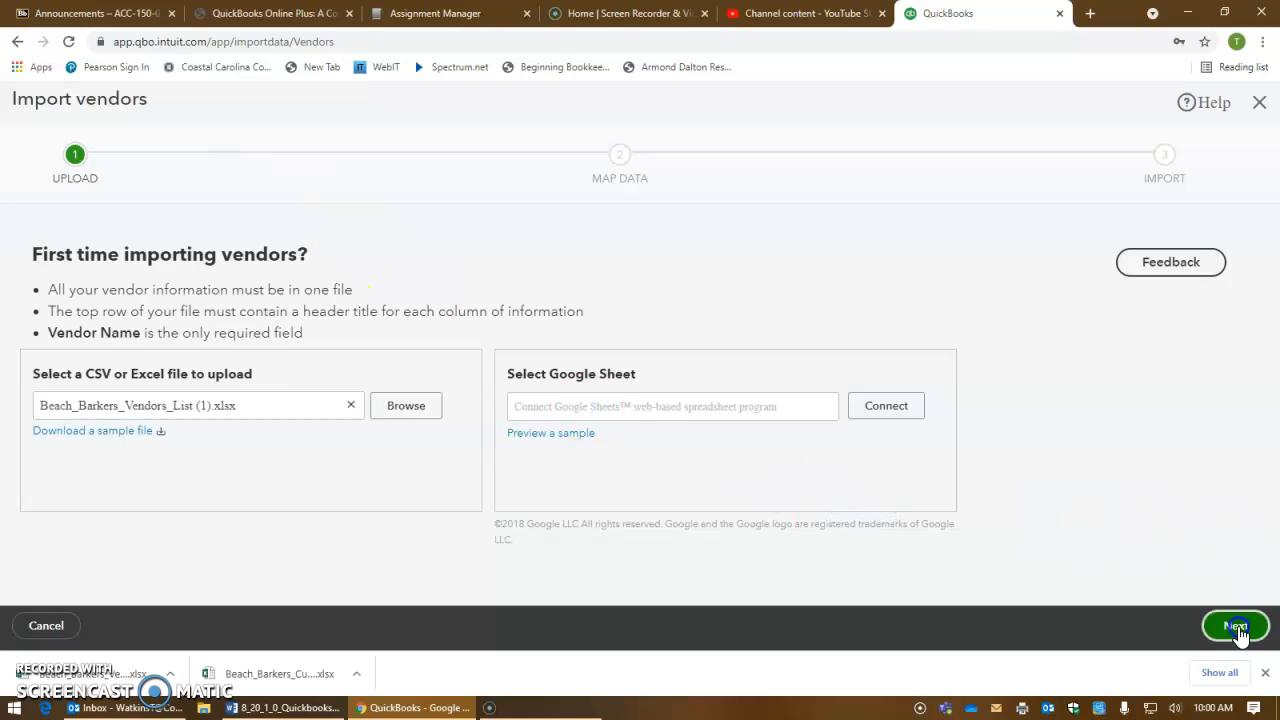
pyautogui.scroll(-3, 1150, 458)
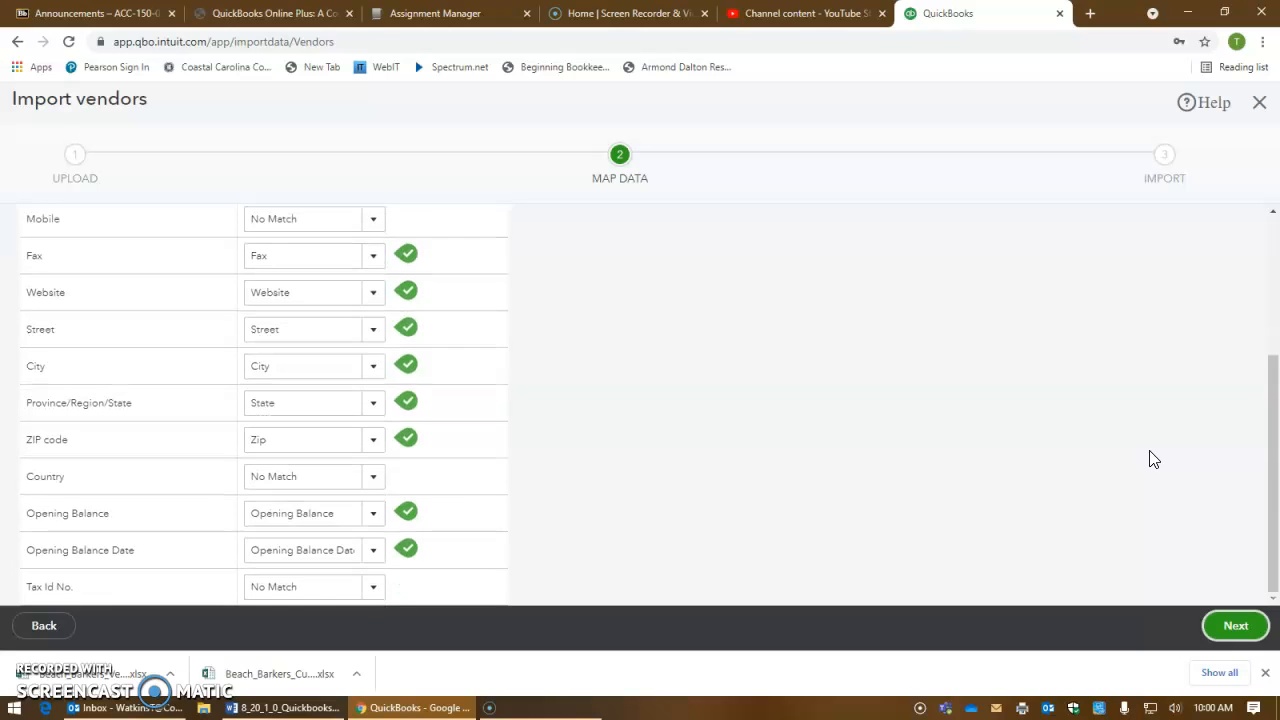
pyautogui.click(1236, 626)
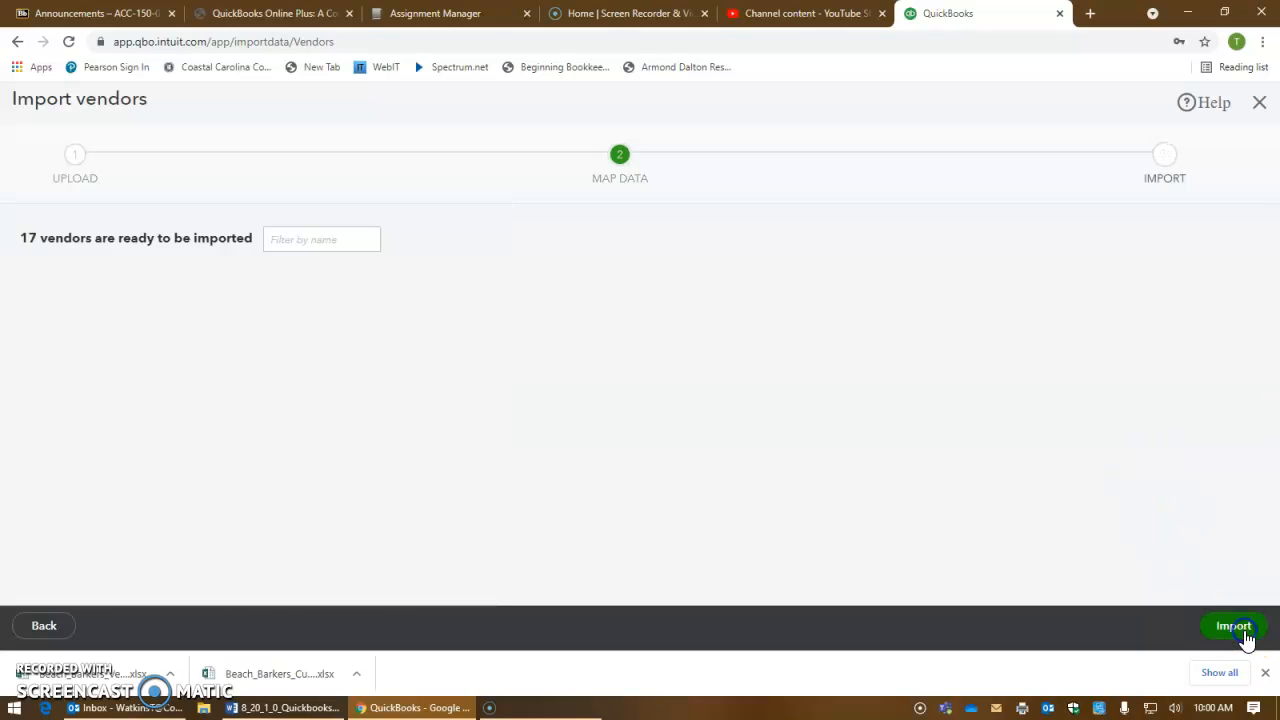
pyautogui.scroll(-3, 1172, 420)
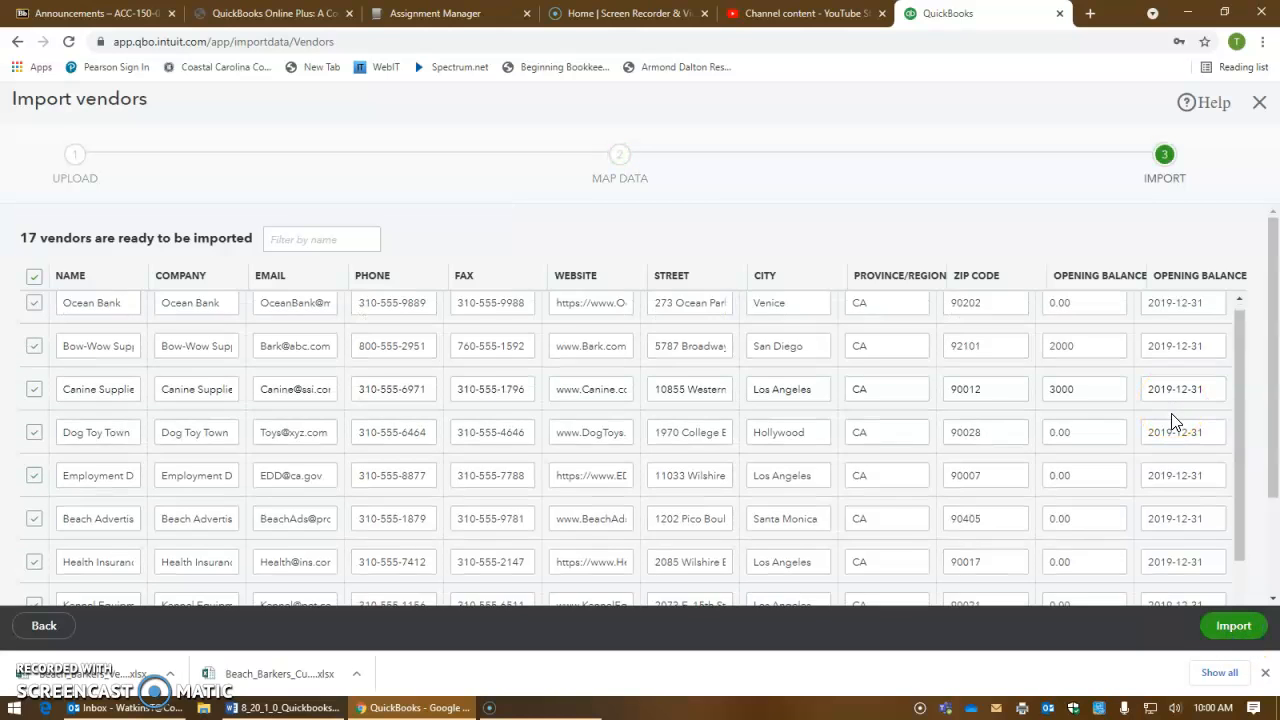
pyautogui.click(1220, 636)
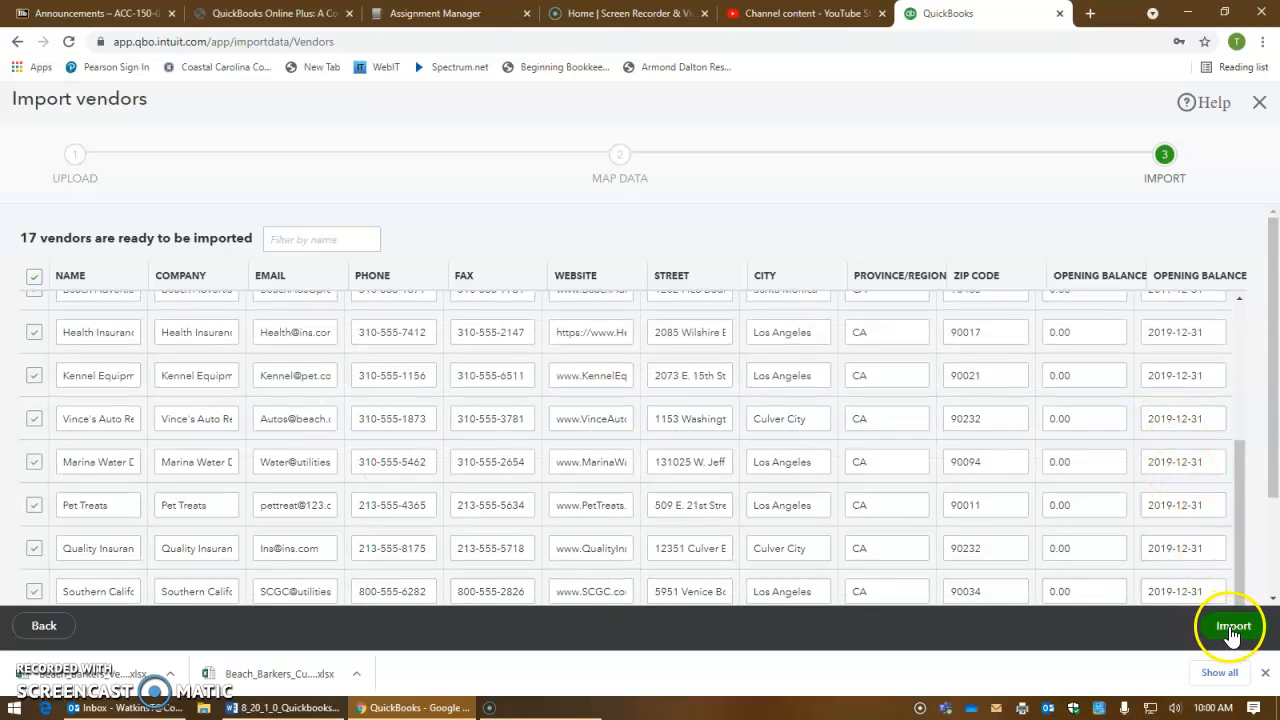
pyautogui.scroll(5, 1114, 427)
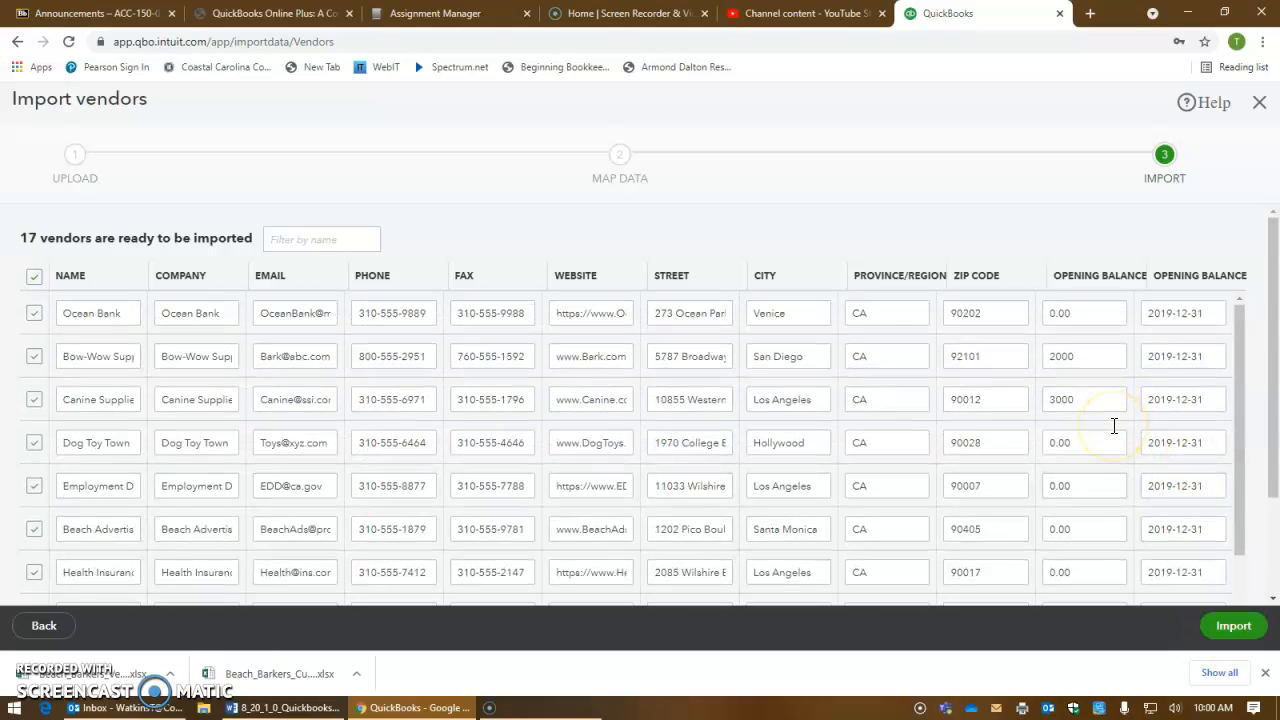
# Step: Change Ocean Bank's opening balance date to 2020-12-31 and copy the full date
pyautogui.moveTo(1220, 314); pyautogui.dragTo(1180, 315)
pyautogui.doubleClick(1160, 315)
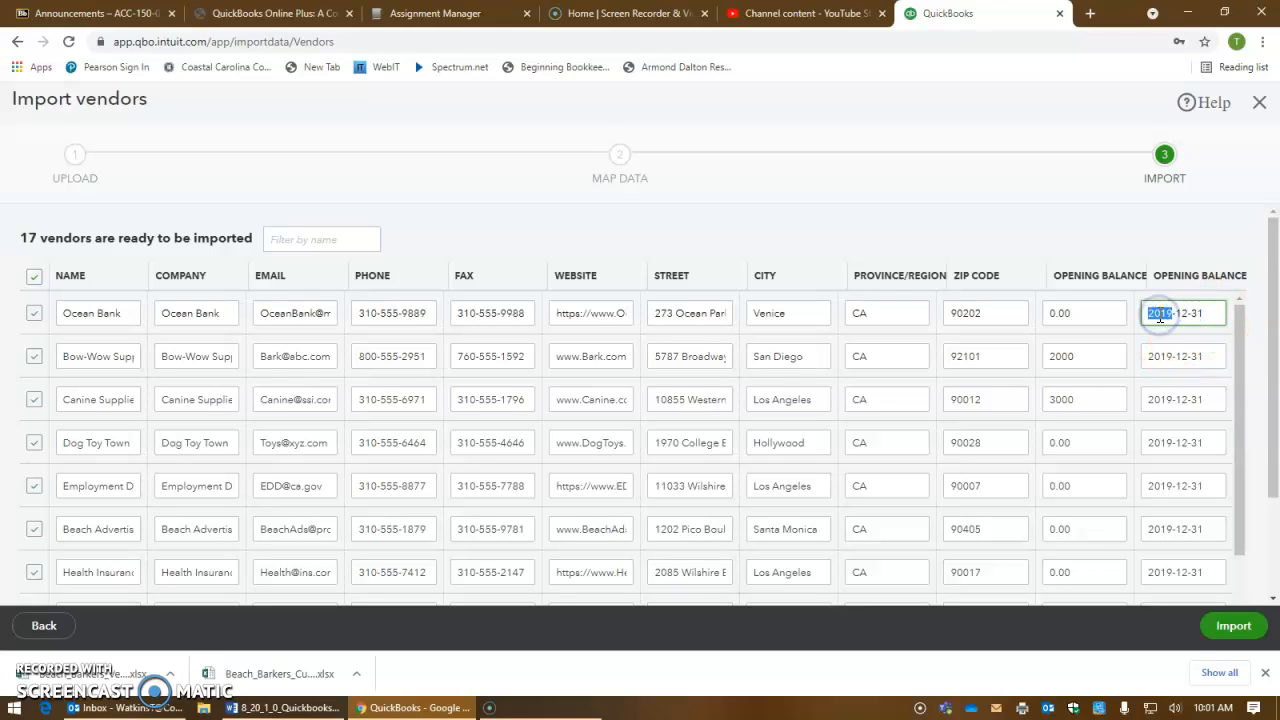
pyautogui.write('2020')
pyautogui.click(1203, 260)
pyautogui.rightClick(1166, 319)
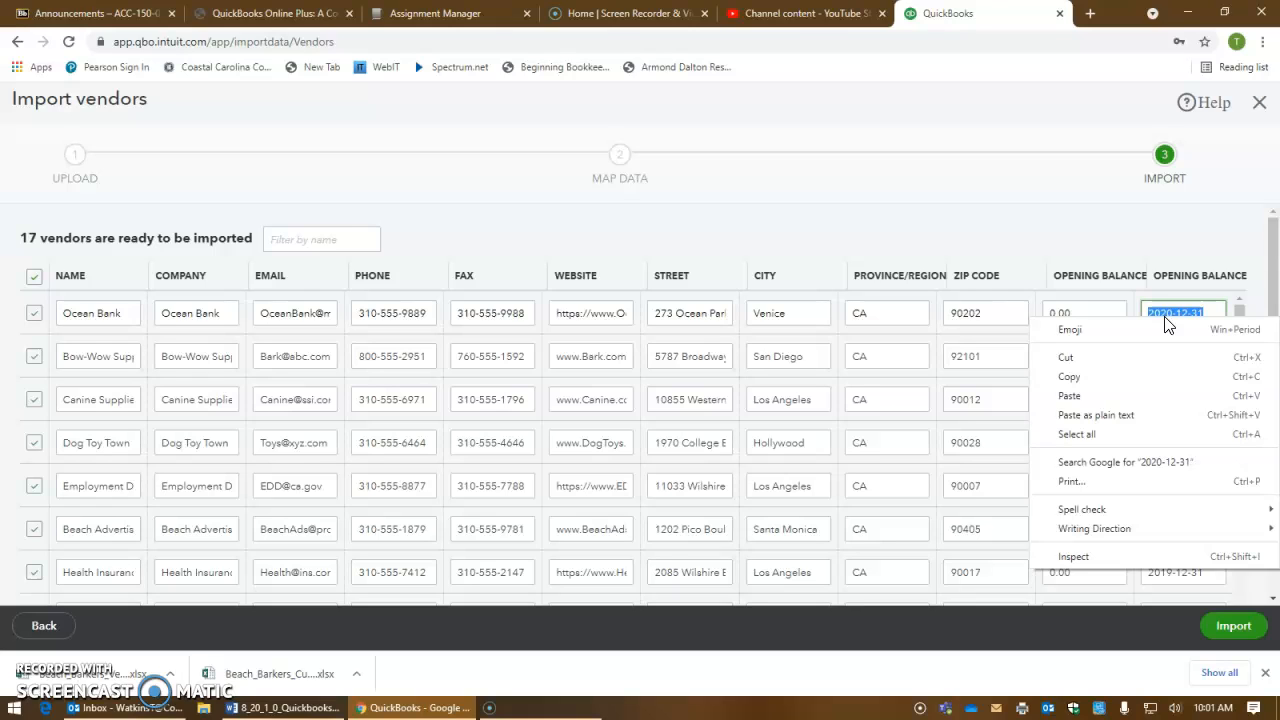
pyautogui.click(1143, 377)
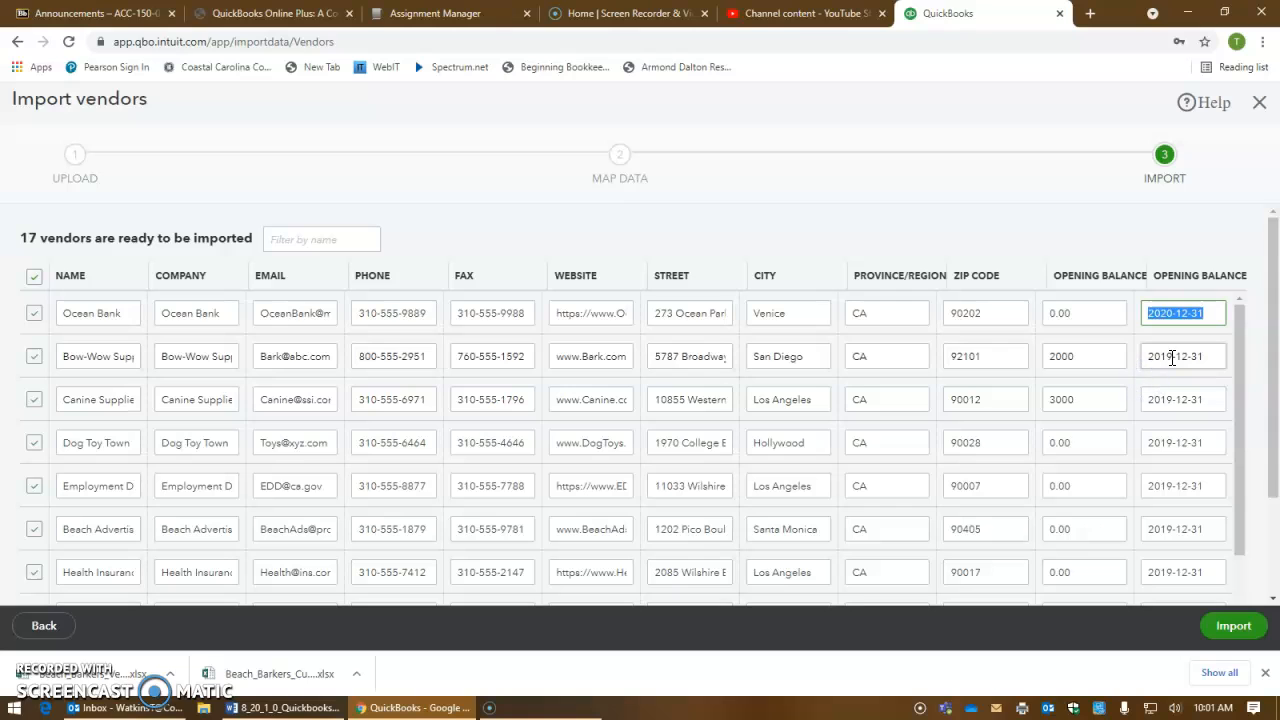
# Step: Replace the opening balance dates of the Bow-Wow and Canine Supplies vendors with the copied 2020-12-31
pyautogui.click(1172, 358)
pyautogui.rightClick(1172, 358)
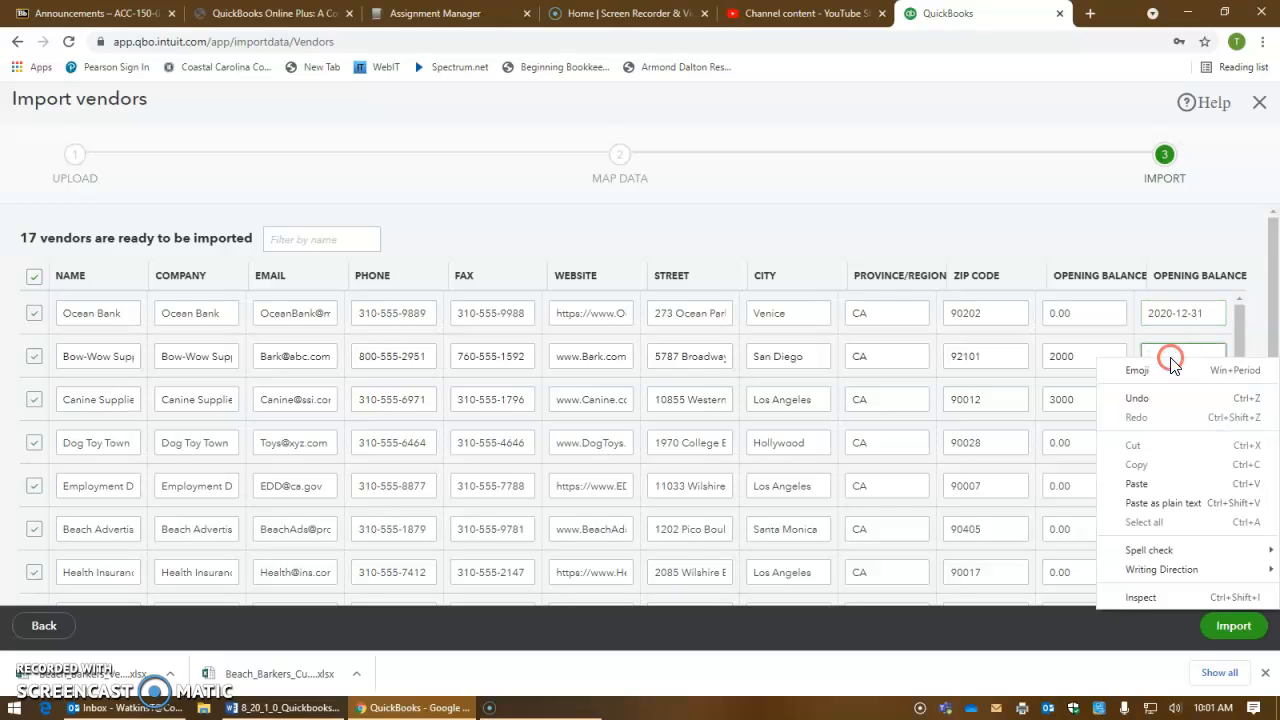
pyautogui.click(1174, 485)
pyautogui.click(1174, 399)
pyautogui.press('BackSpace')
pyautogui.rightClick(1174, 399)
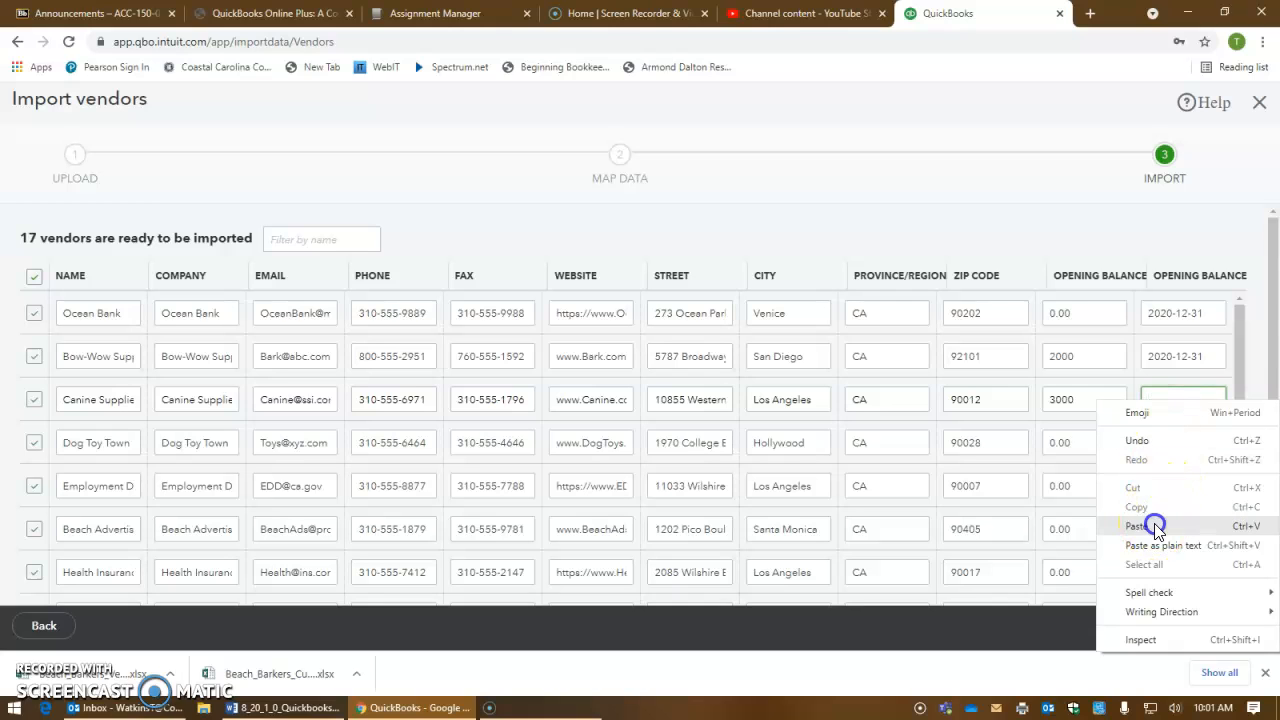
pyautogui.click(1150, 525)
# Step: Paste 2020-12-31 as the opening balance date for Dog Toy Town and the Employment D... vendor
pyautogui.click(1174, 443)
pyautogui.rightClick(1173, 445)
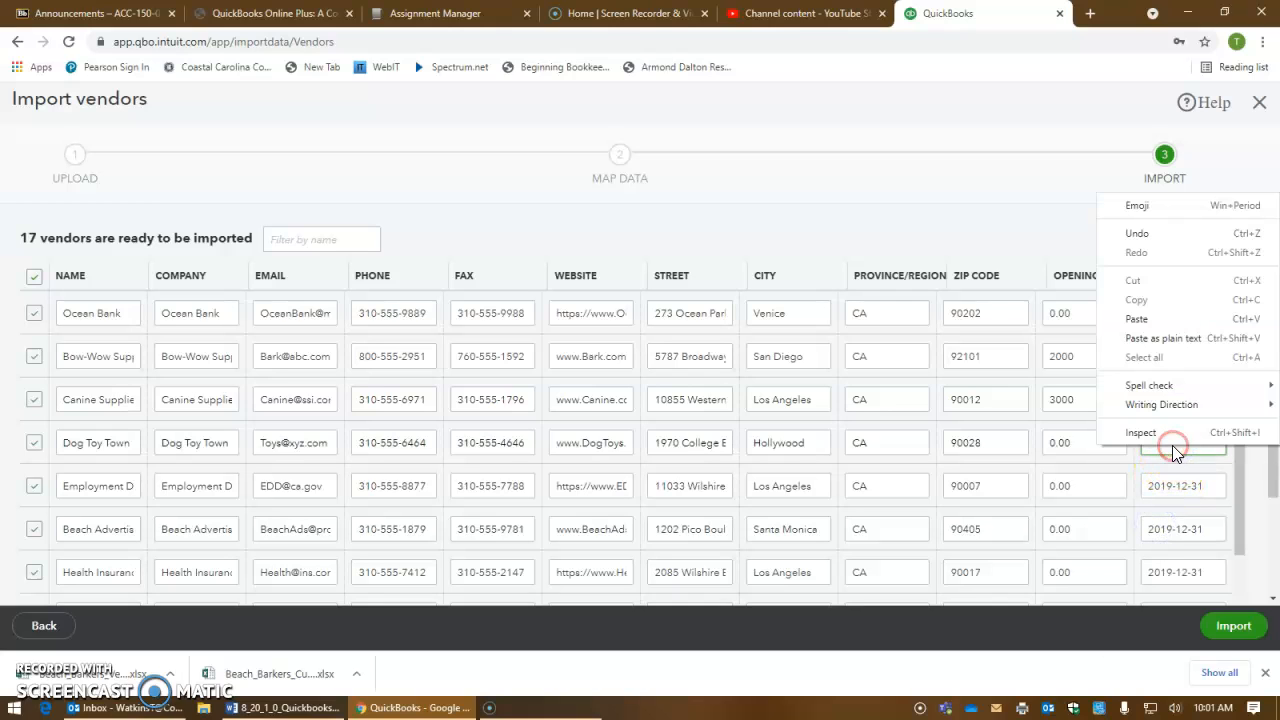
pyautogui.click(1189, 318)
pyautogui.click(1165, 490)
pyautogui.press('BackSpace')
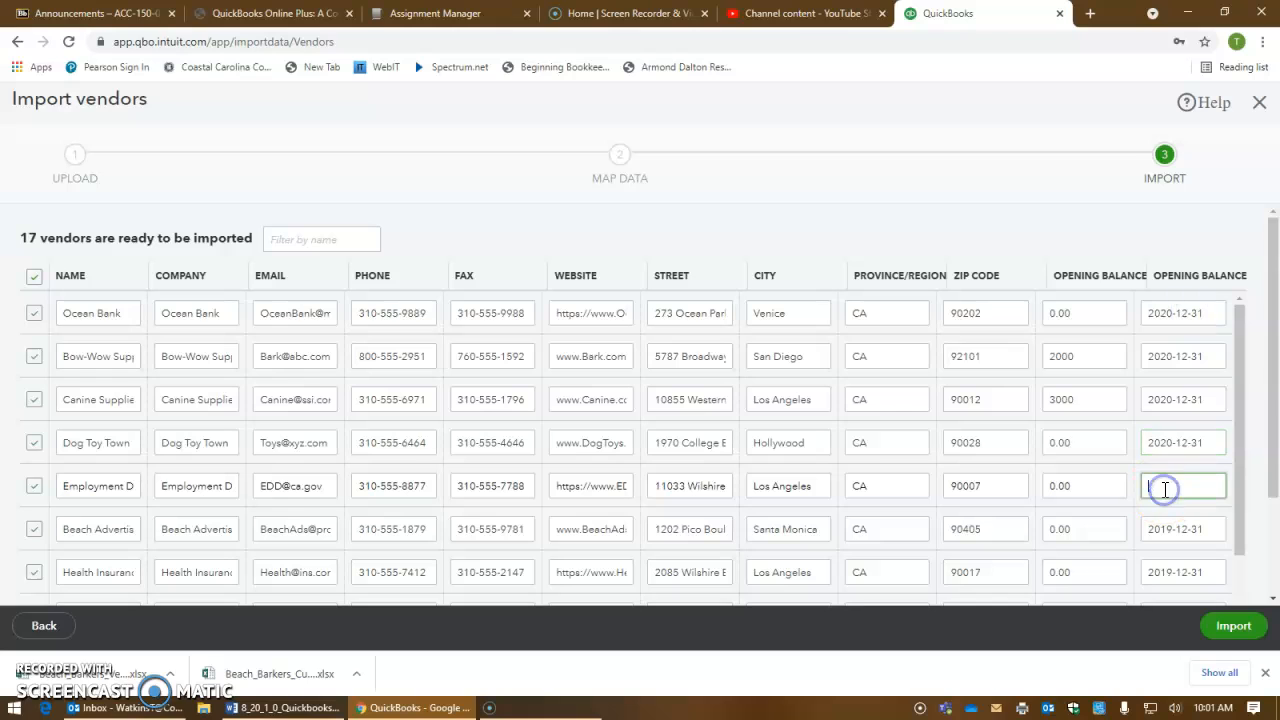
pyautogui.rightClick(1165, 490)
pyautogui.click(1177, 365)
# Step: Replace the opening balance dates of the Beach Advertising and Health Insurance vendors with 2020-12-31
pyautogui.click(1166, 529)
pyautogui.press('BackSpace')
pyautogui.rightClick(1168, 533)
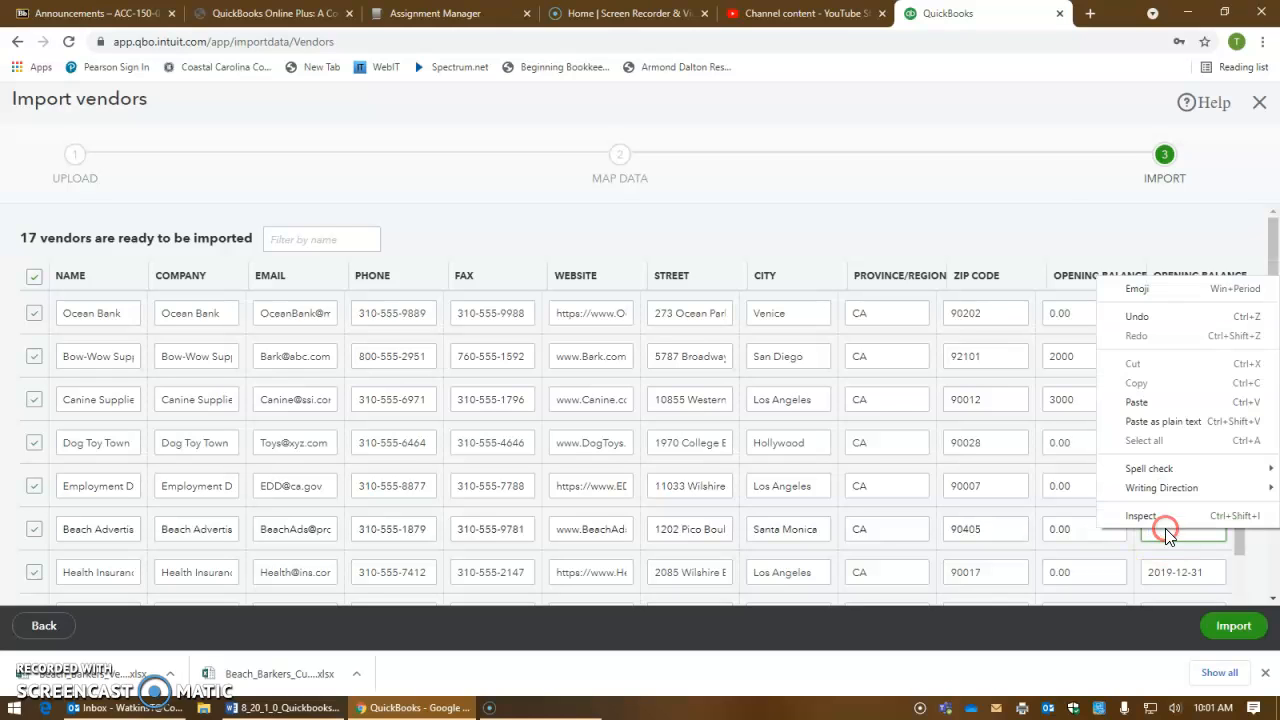
pyautogui.click(1168, 402)
pyautogui.scroll(-4, 1171, 404)
pyautogui.scroll(1, 1172, 404)
pyautogui.scroll(1, 1171, 404)
pyautogui.tripleClick(1157, 437)
pyautogui.press('BackSpace')
pyautogui.rightClick(1158, 438)
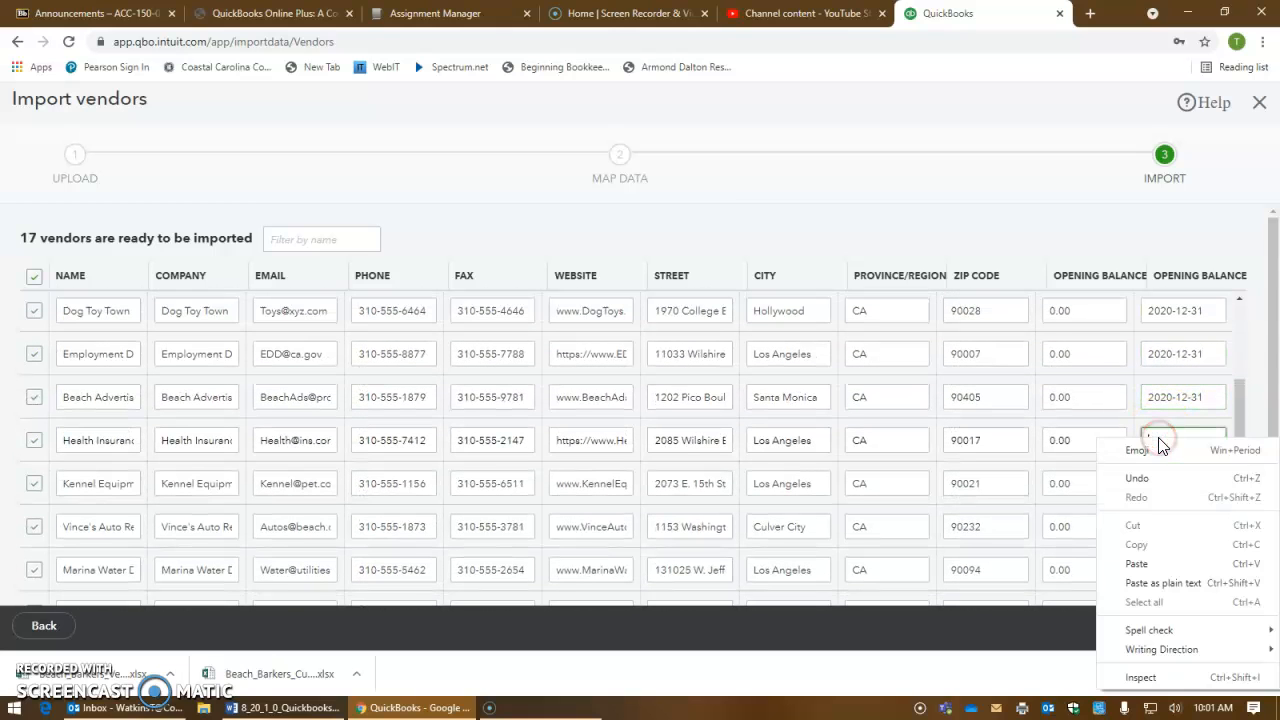
pyautogui.click(1140, 562)
# Step: Replace the opening balance dates of the Kennel Equipment and Vince's Auto vendors with 2020-12-31
pyautogui.tripleClick(1173, 487)
pyautogui.press('BackSpace')
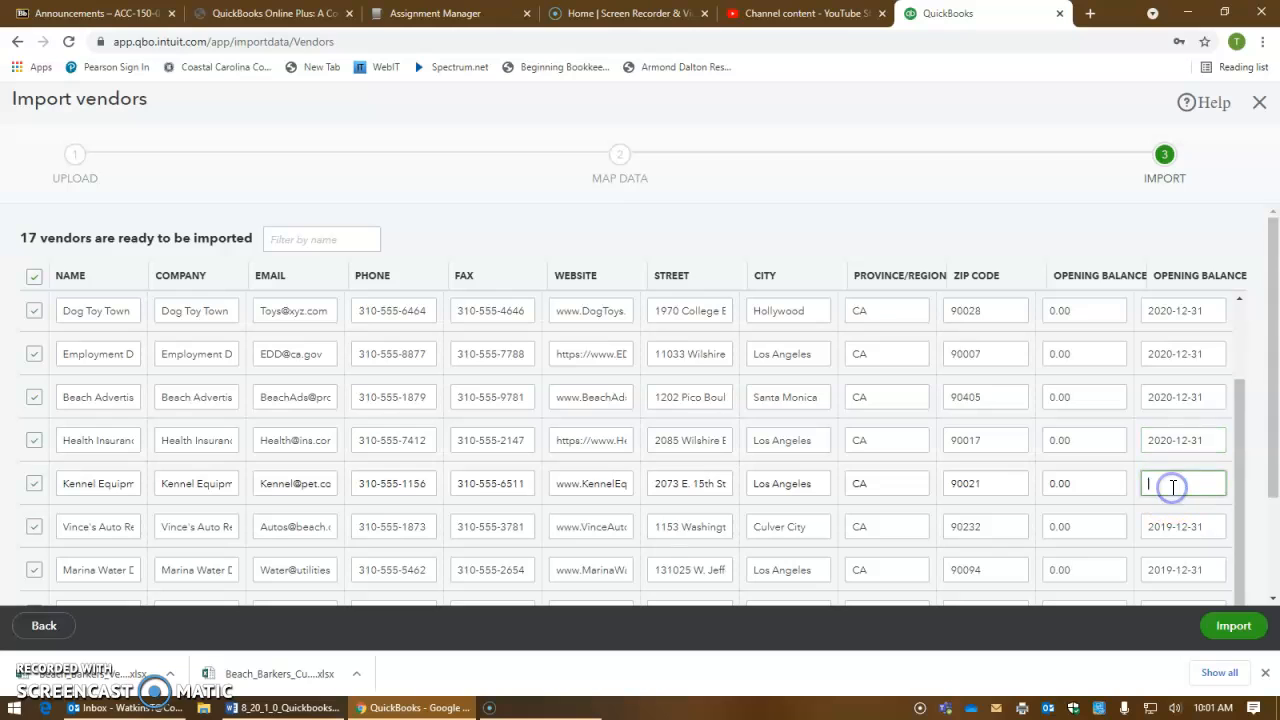
pyautogui.rightClick(1171, 487)
pyautogui.click(1138, 361)
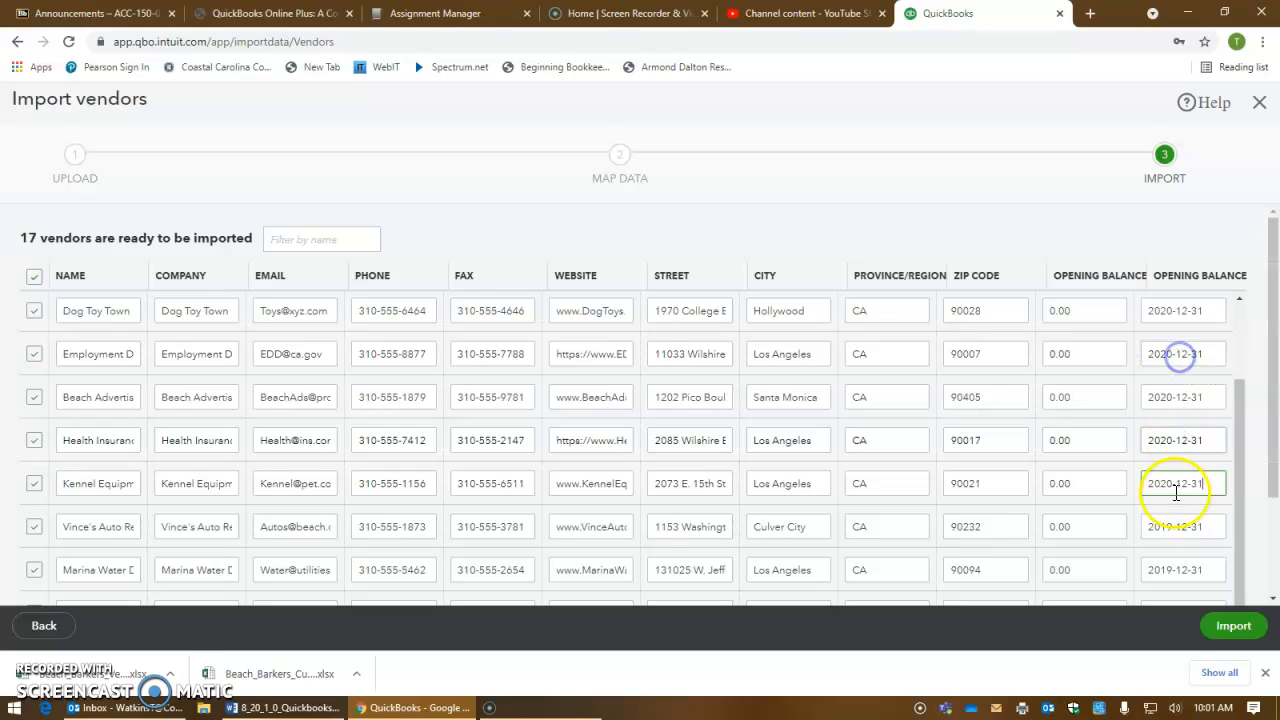
pyautogui.tripleClick(1163, 526)
pyautogui.press('BackSpace')
pyautogui.rightClick(1165, 528)
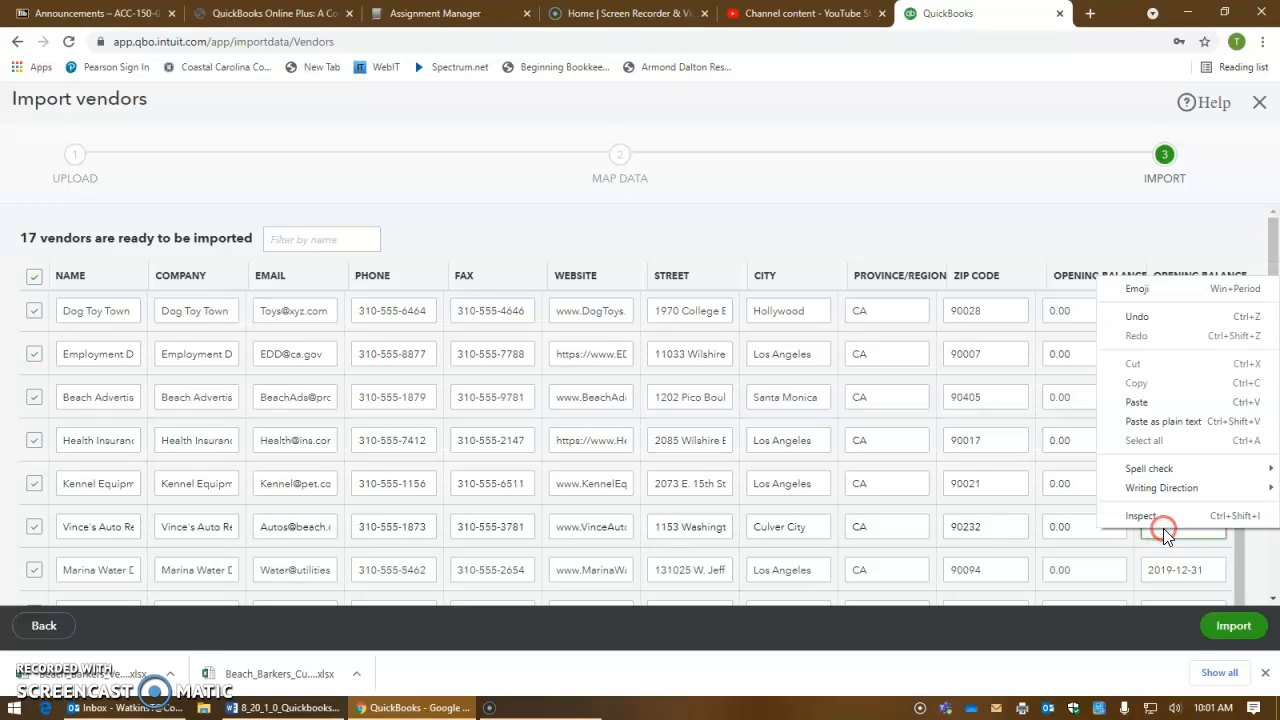
pyautogui.click(1169, 404)
# Step: Replace the opening balance dates of the Marina Water and Pet Treats vendors with 2020-12-31
pyautogui.tripleClick(1154, 566)
pyautogui.press('BackSpace')
pyautogui.rightClick(1150, 570)
pyautogui.click(1167, 467)
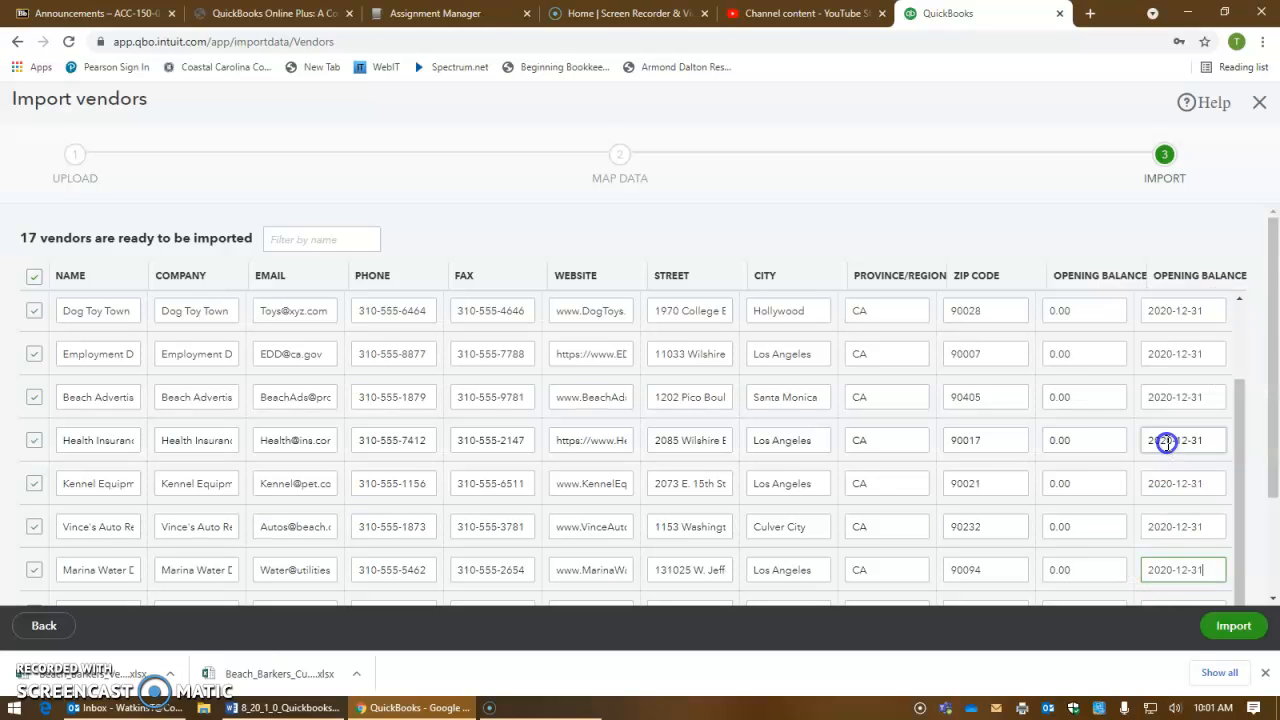
pyautogui.scroll(-2, 1166, 443)
pyautogui.tripleClick(1160, 451)
pyautogui.press('BackSpace')
pyautogui.rightClick(1157, 456)
pyautogui.click(1163, 347)
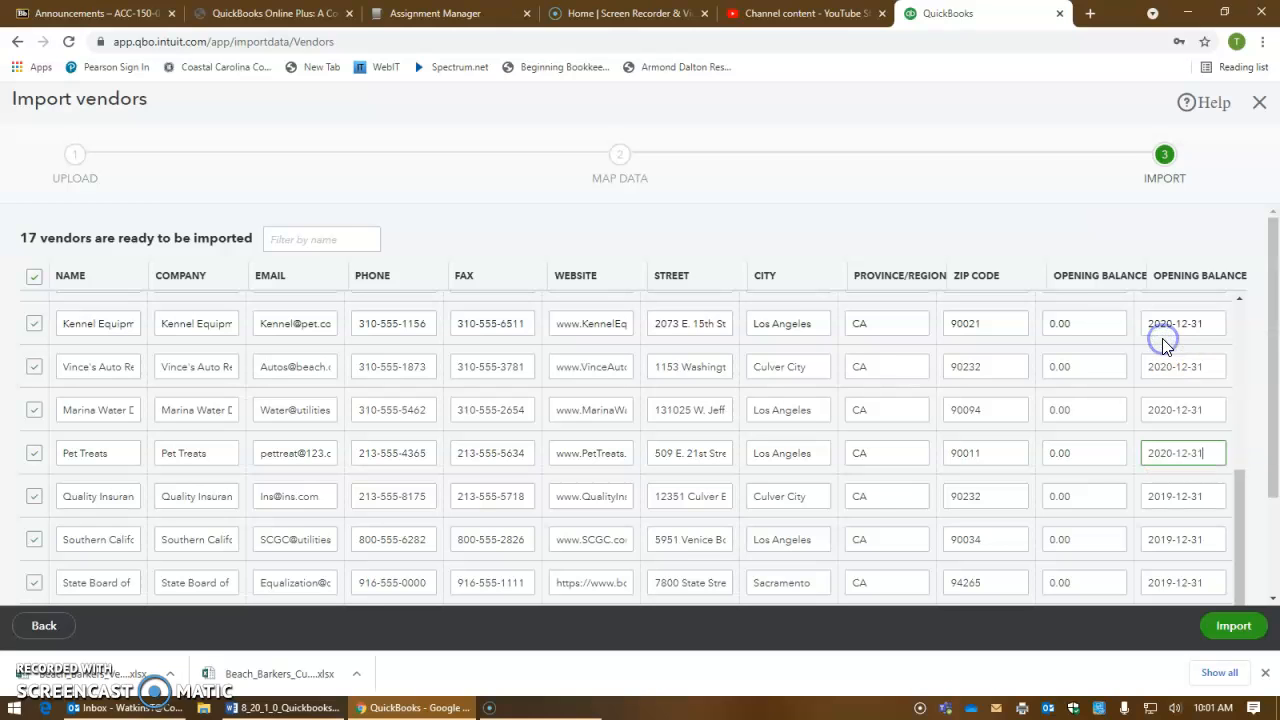
# Step: Replace the opening balance dates of the Quality Insurance and Southern California vendors with 2020-12-31
pyautogui.tripleClick(1169, 497)
pyautogui.press('BackSpace')
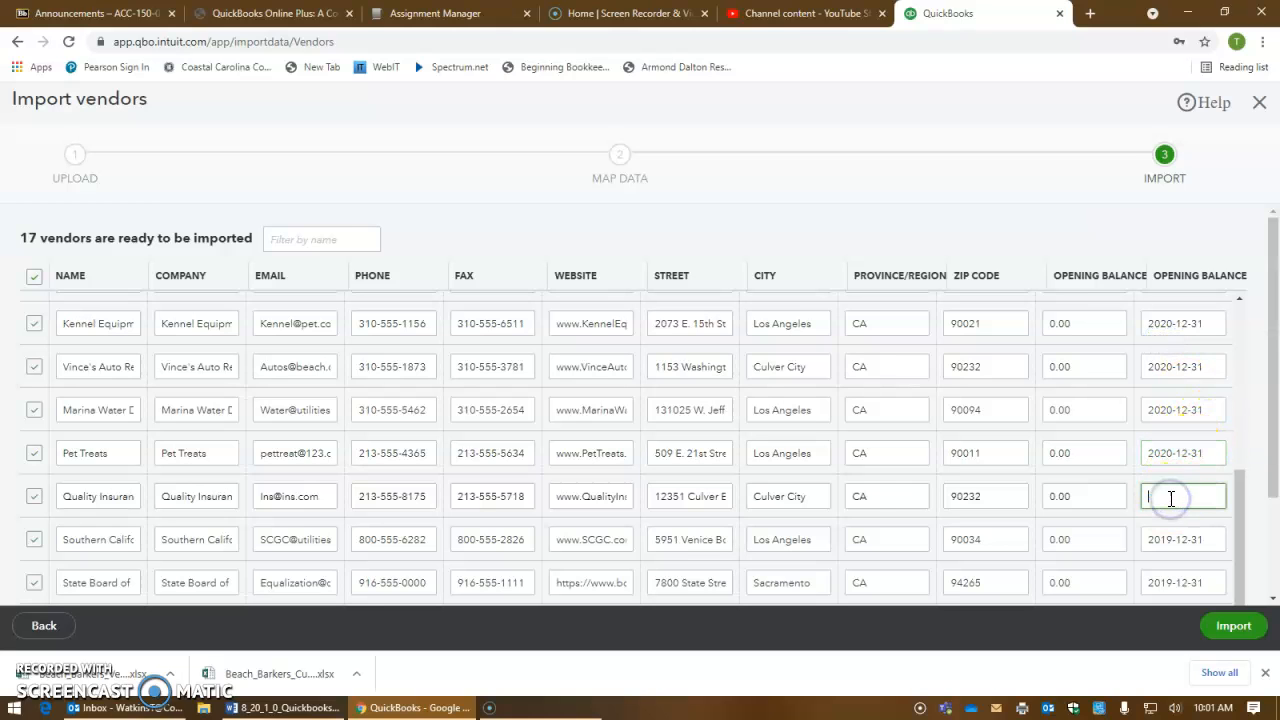
pyautogui.rightClick(1169, 497)
pyautogui.click(1172, 378)
pyautogui.tripleClick(1173, 539)
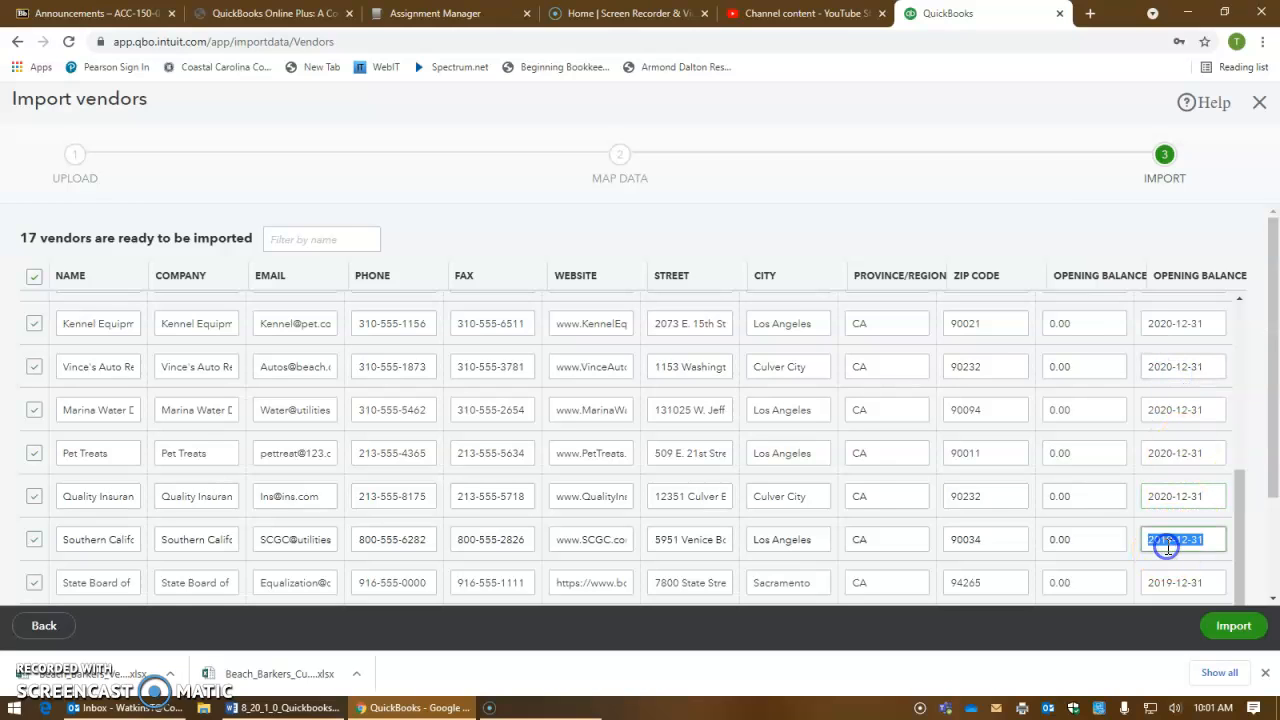
pyautogui.rightClick(1168, 545)
pyautogui.click(1171, 420)
# Step: Replace the opening balance dates of the State Board of Equalization and Training Supplies vendors with 2020-12-31
pyautogui.tripleClick(1176, 582)
pyautogui.press('BackSpace')
pyautogui.rightClick(1173, 582)
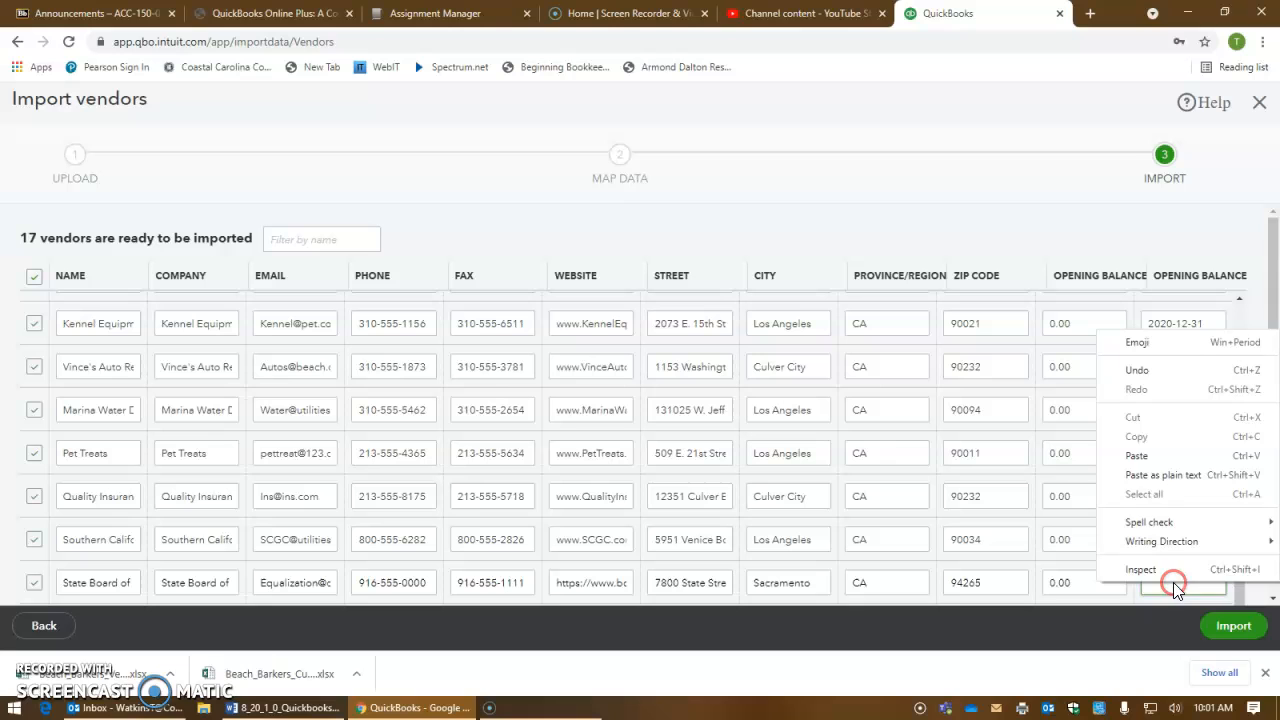
pyautogui.click(1187, 474)
pyautogui.scroll(-3, 1185, 465)
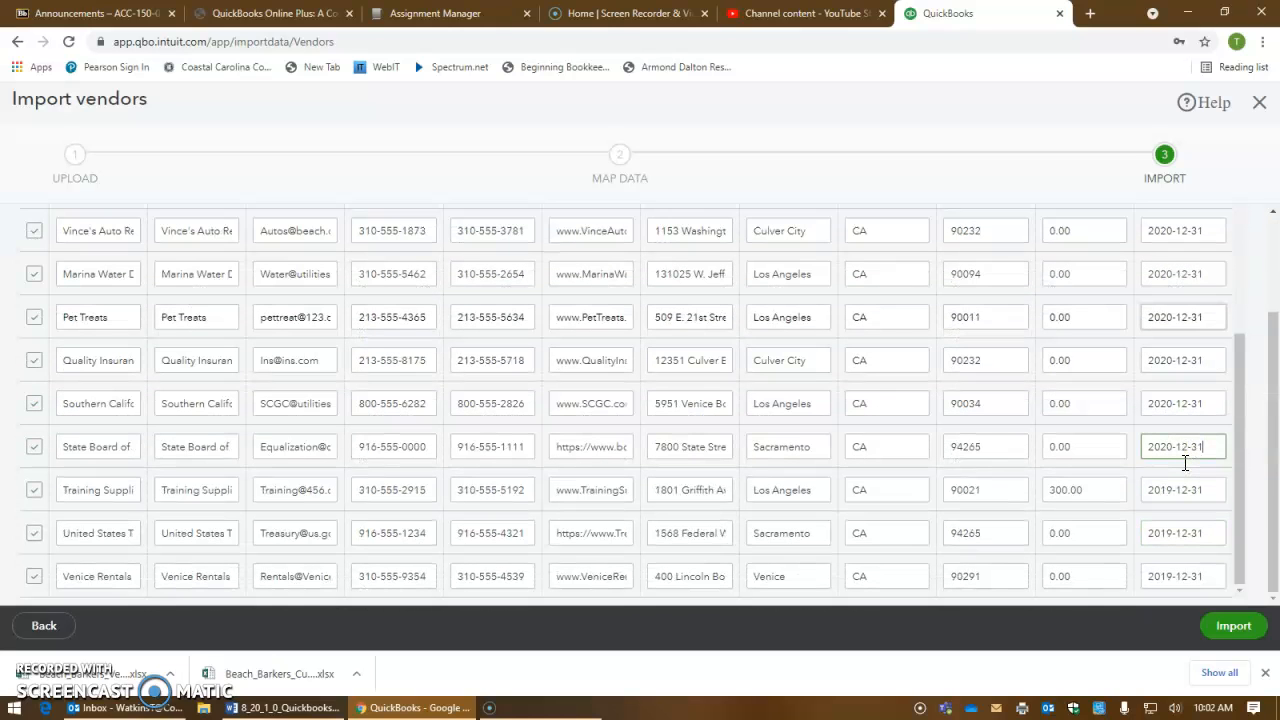
pyautogui.tripleClick(1175, 490)
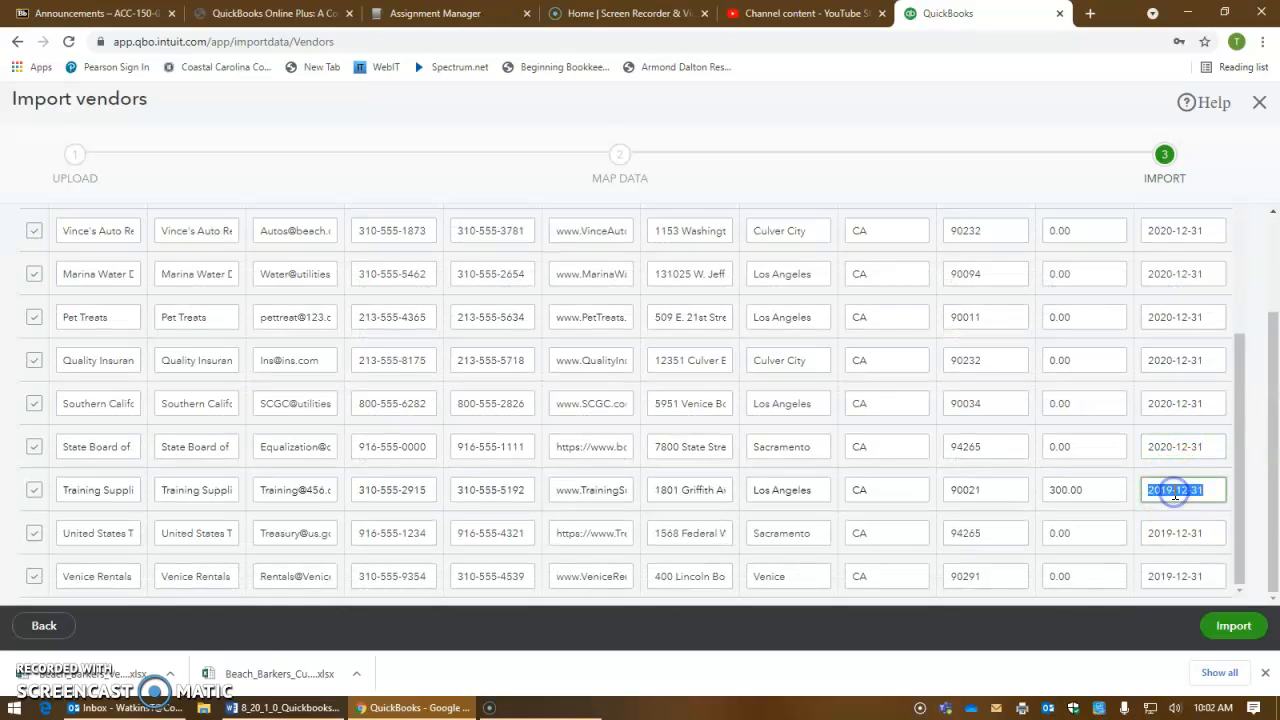
pyautogui.rightClick(1173, 491)
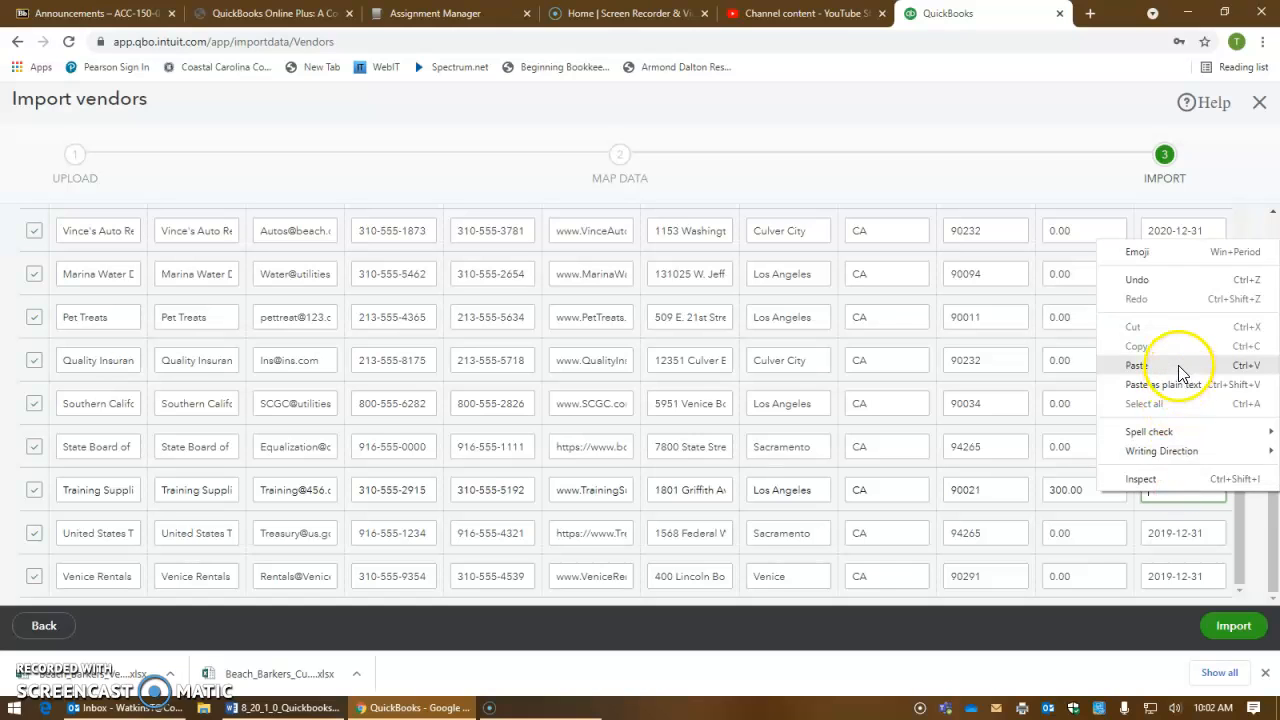
pyautogui.click(1178, 366)
# Step: Replace the opening balance dates of the United States Treasury and Venice Rentals vendors with 2020-12-31
pyautogui.tripleClick(1180, 532)
pyautogui.press('BackSpace')
pyautogui.rightClick(1181, 533)
pyautogui.click(1173, 407)
pyautogui.tripleClick(1172, 577)
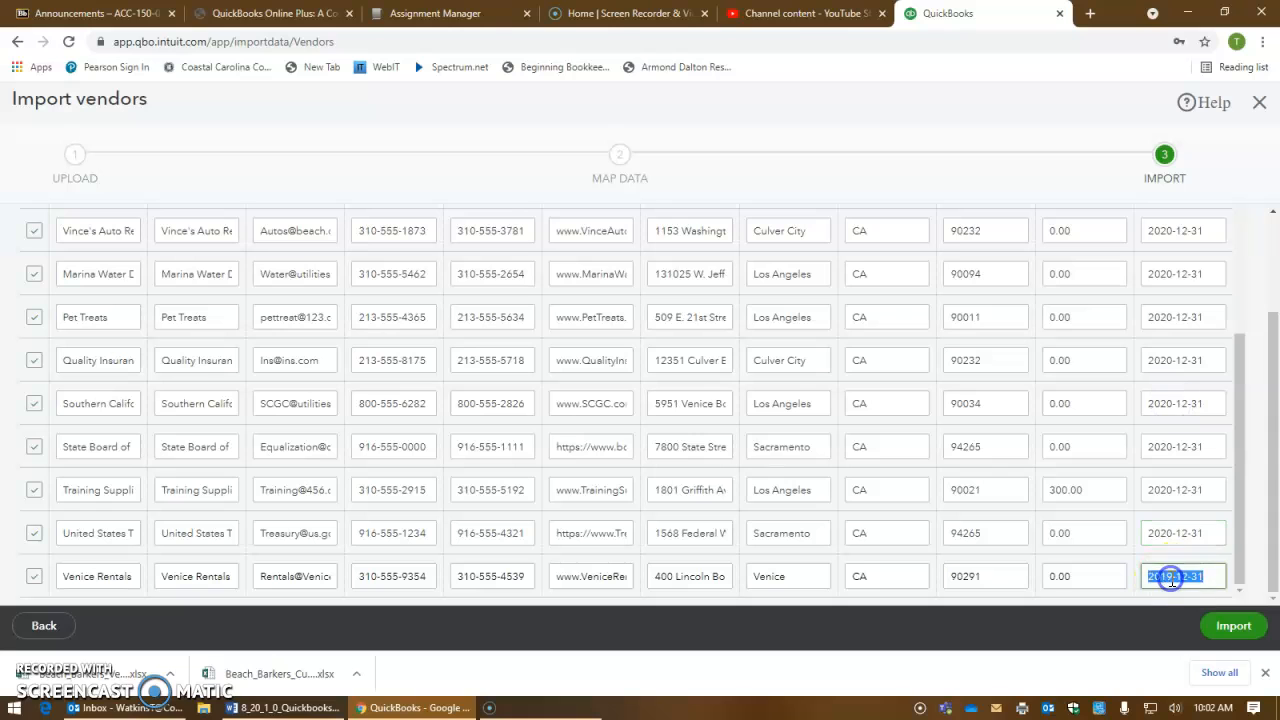
pyautogui.press('BackSpace')
pyautogui.rightClick(1170, 578)
pyautogui.click(1181, 453)
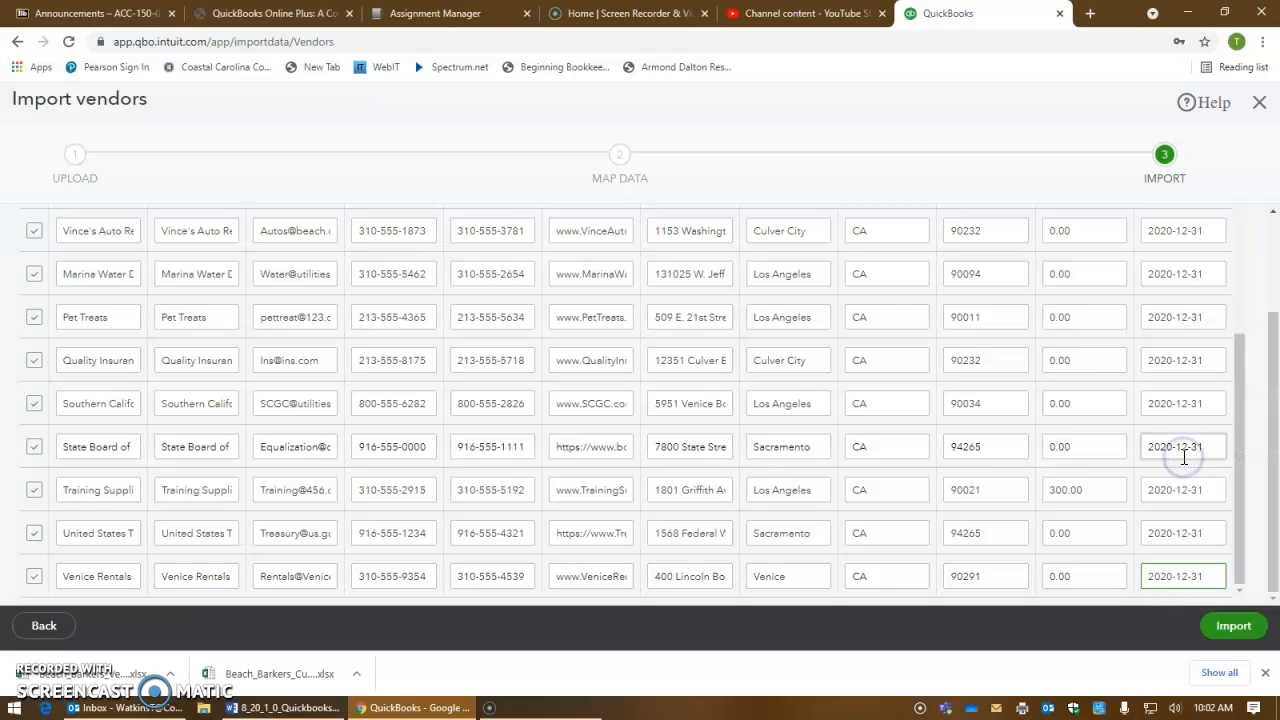
# Step: Check the opening balance dates throughout the vendor table and import the vendors
pyautogui.scroll(1, 1166, 441)
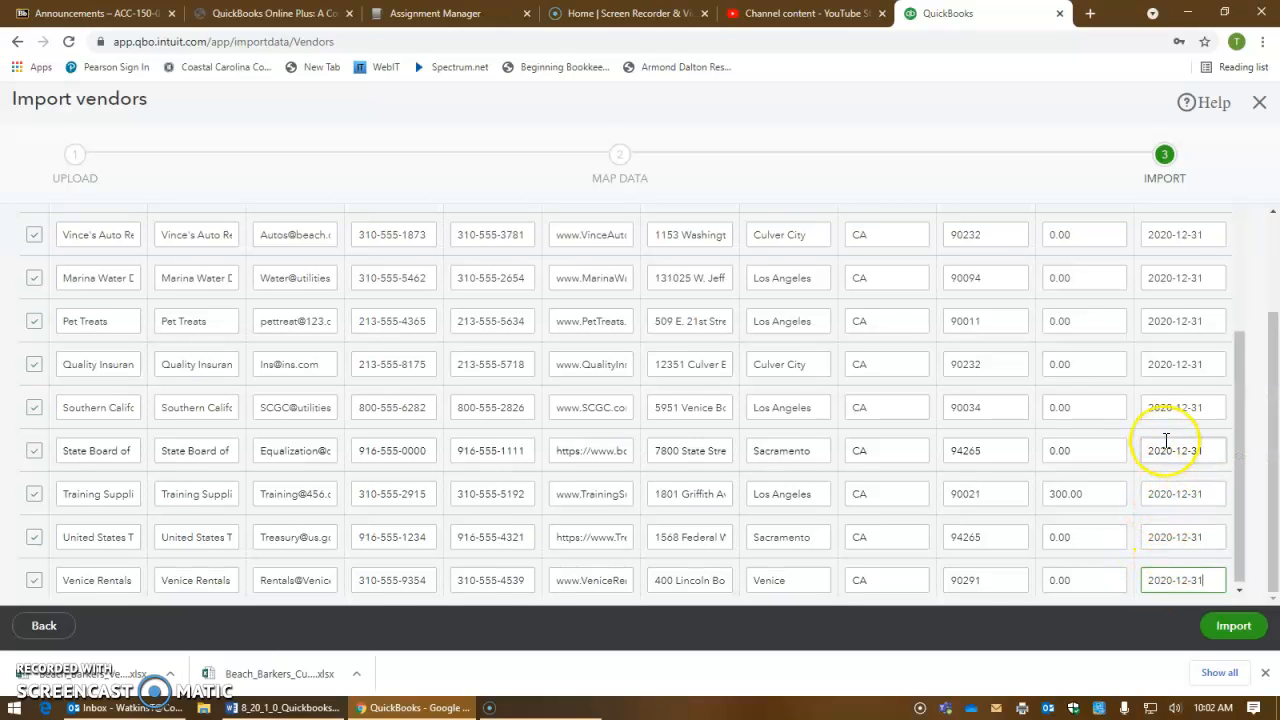
pyautogui.scroll(5, 1166, 441)
pyautogui.scroll(5, 1166, 441)
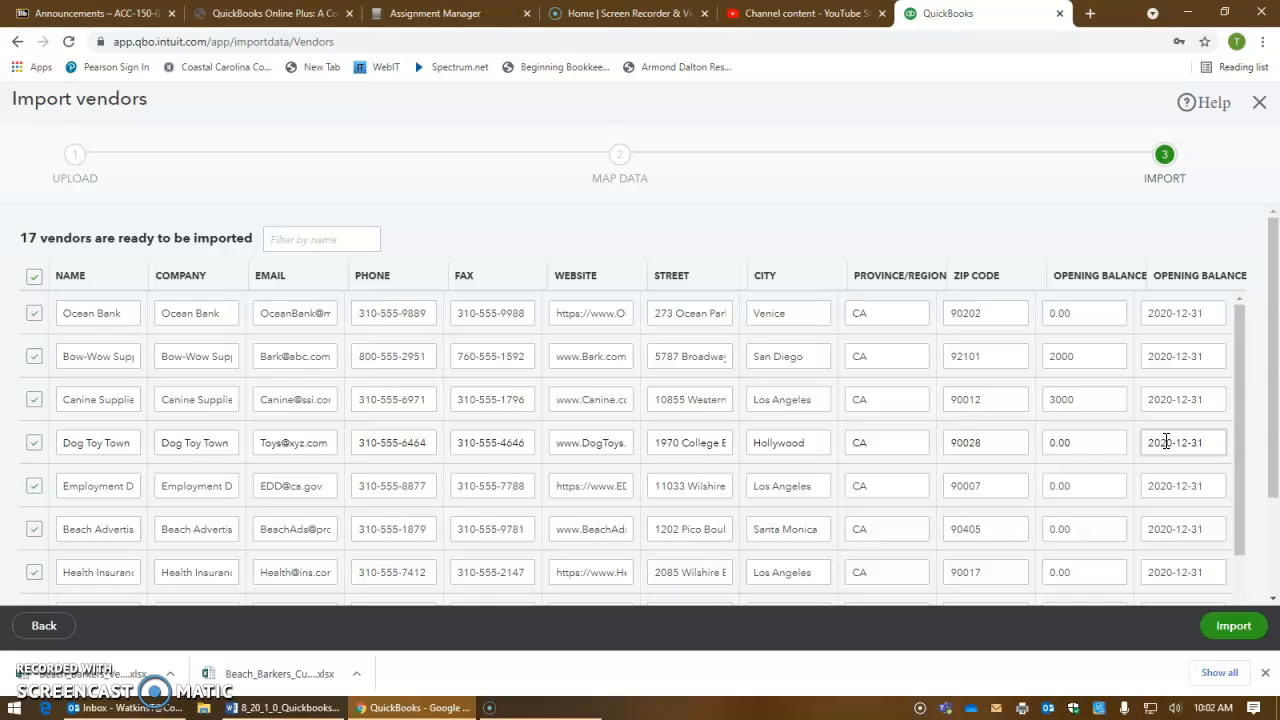
pyautogui.scroll(-2, 1160, 480)
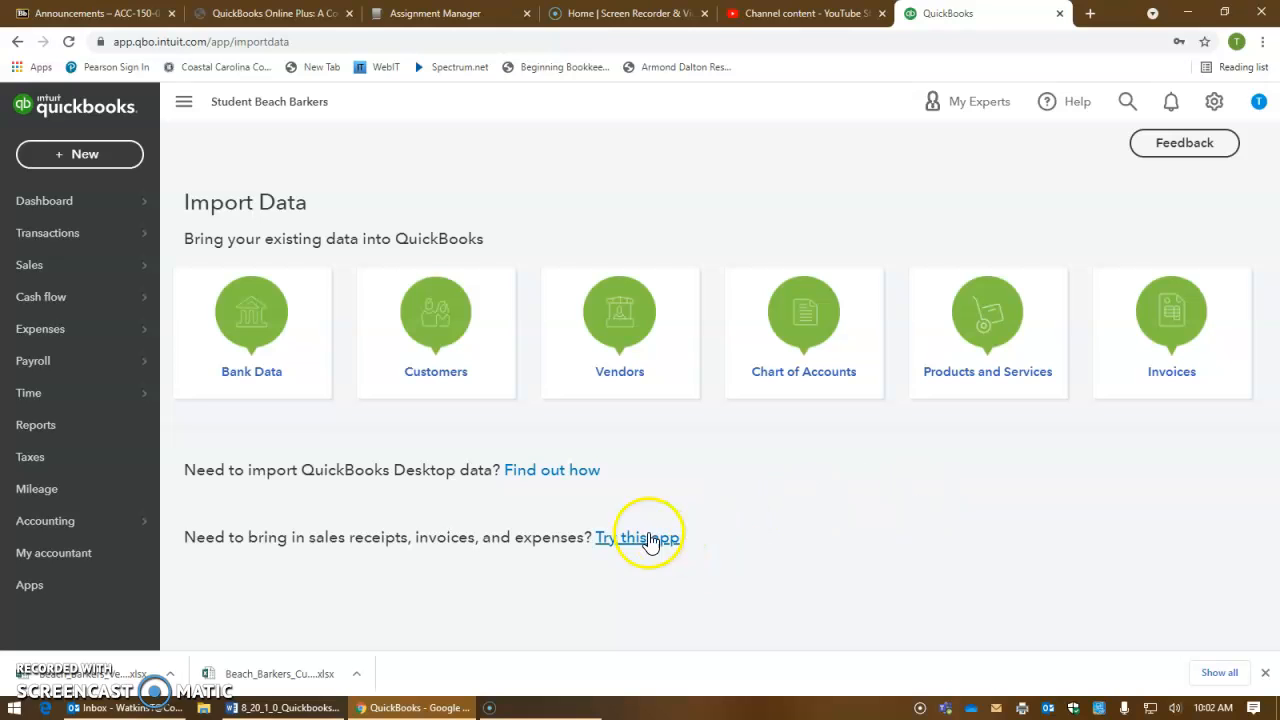
# Step: Go to the company's vendor list and open the Beach Advertising record for editing
pyautogui.moveTo(65, 345)
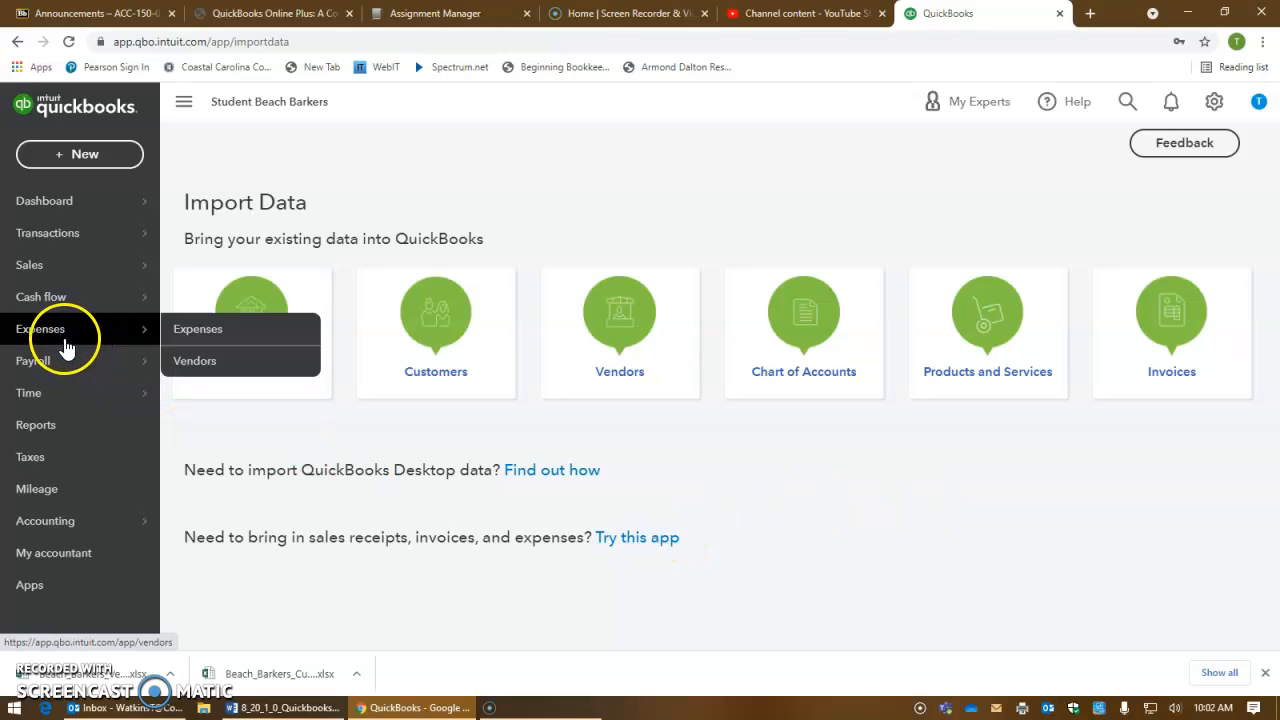
pyautogui.click(205, 361)
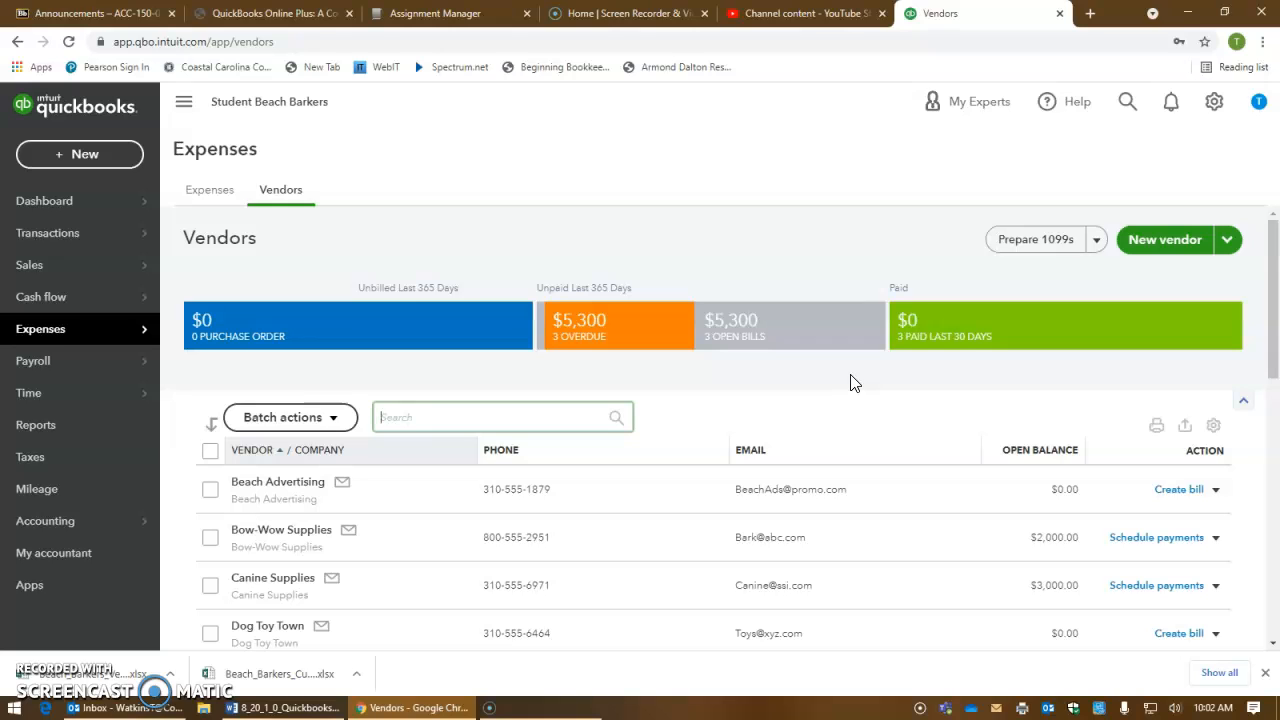
pyautogui.click(286, 486)
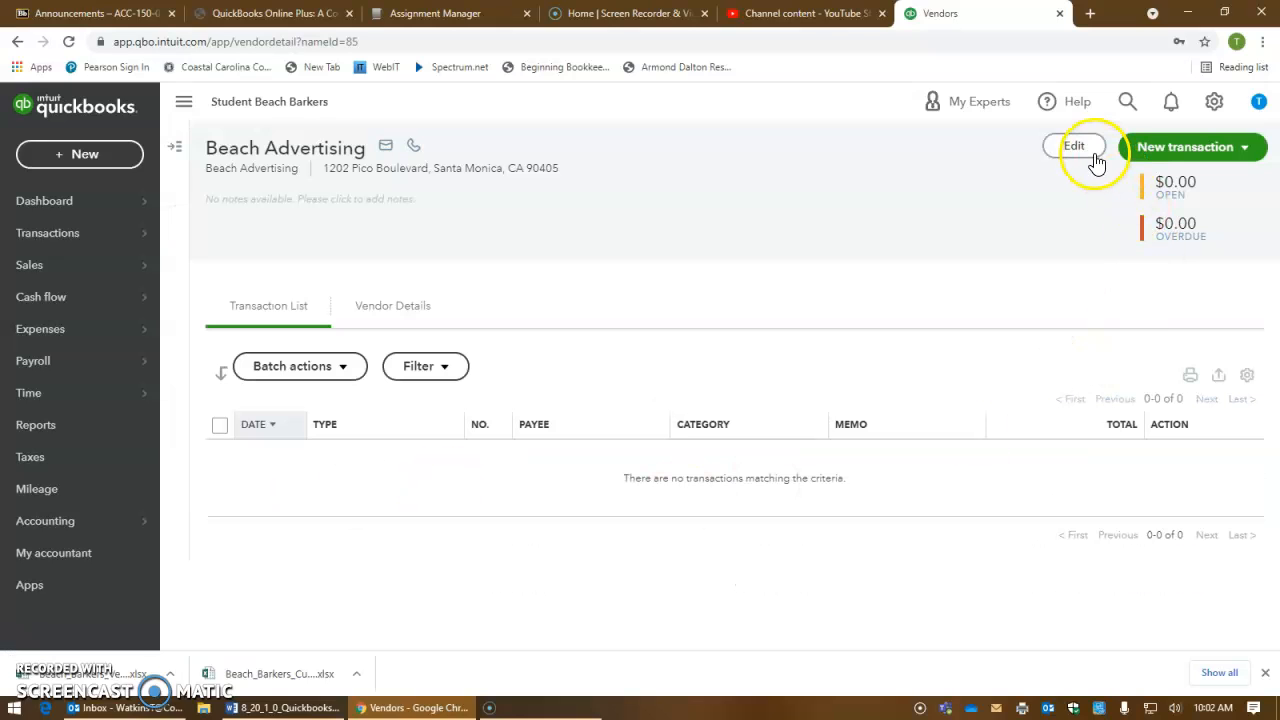
pyautogui.click(1083, 157)
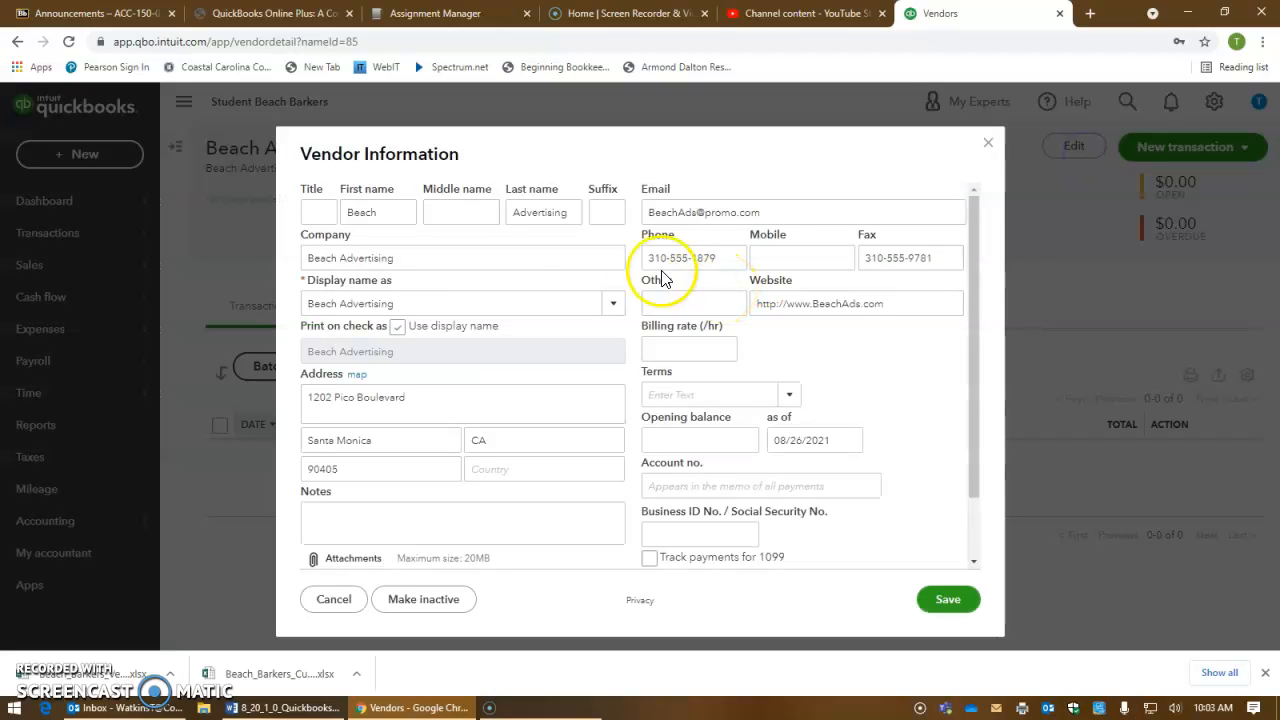
# Step: Clear the first name and last name from the Beach Advertising vendor information
pyautogui.doubleClick(360, 211)
pyautogui.press('BackSpace')
pyautogui.doubleClick(551, 210)
pyautogui.press('BackSpace')
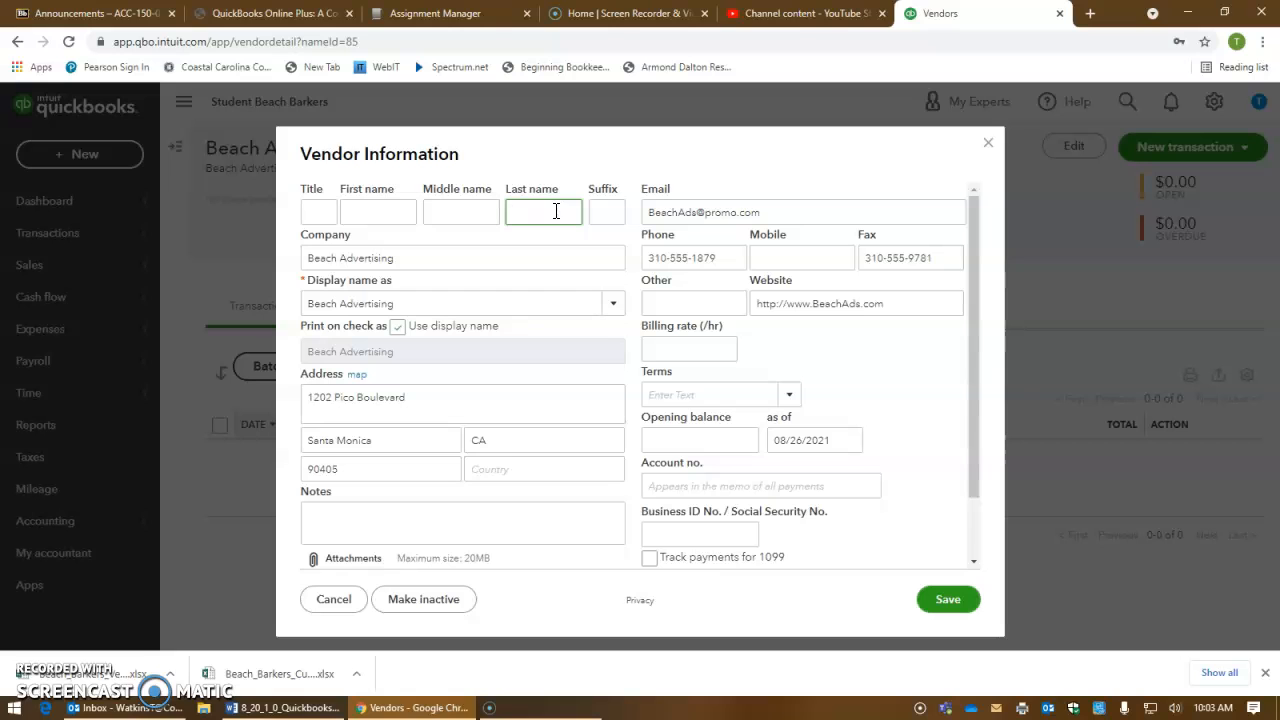
pyautogui.click(363, 211)
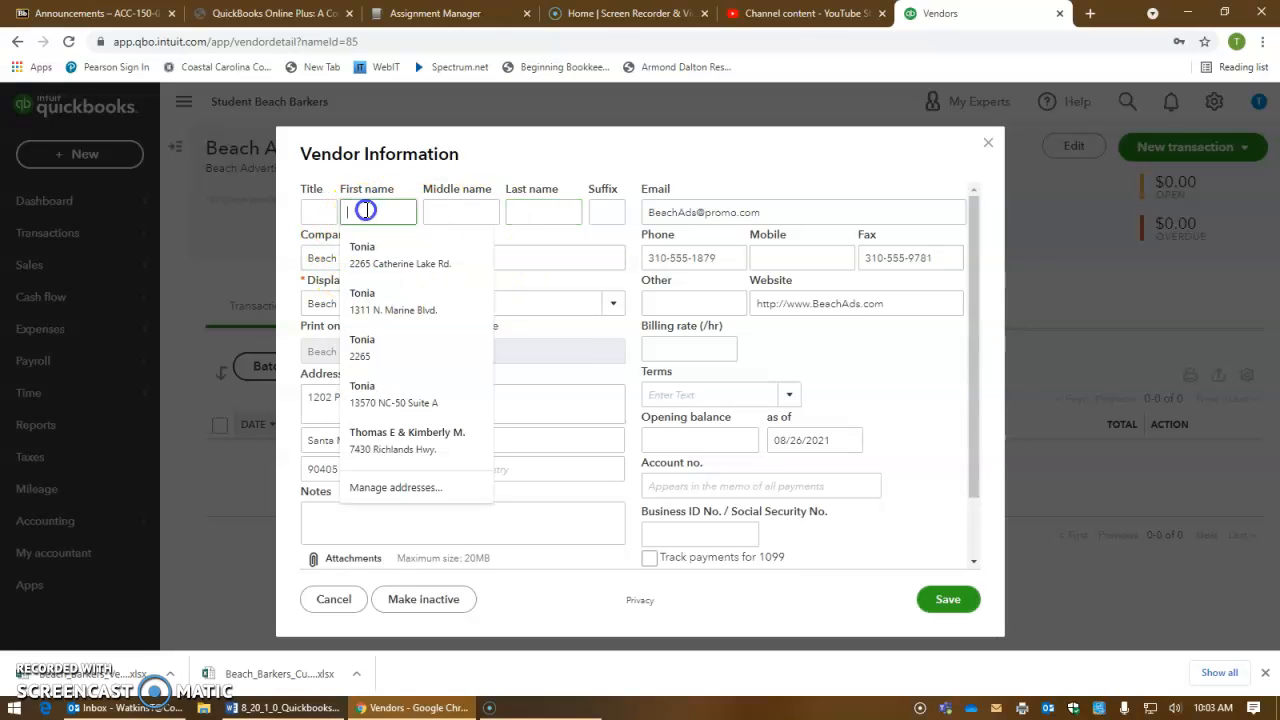
pyautogui.click(537, 218)
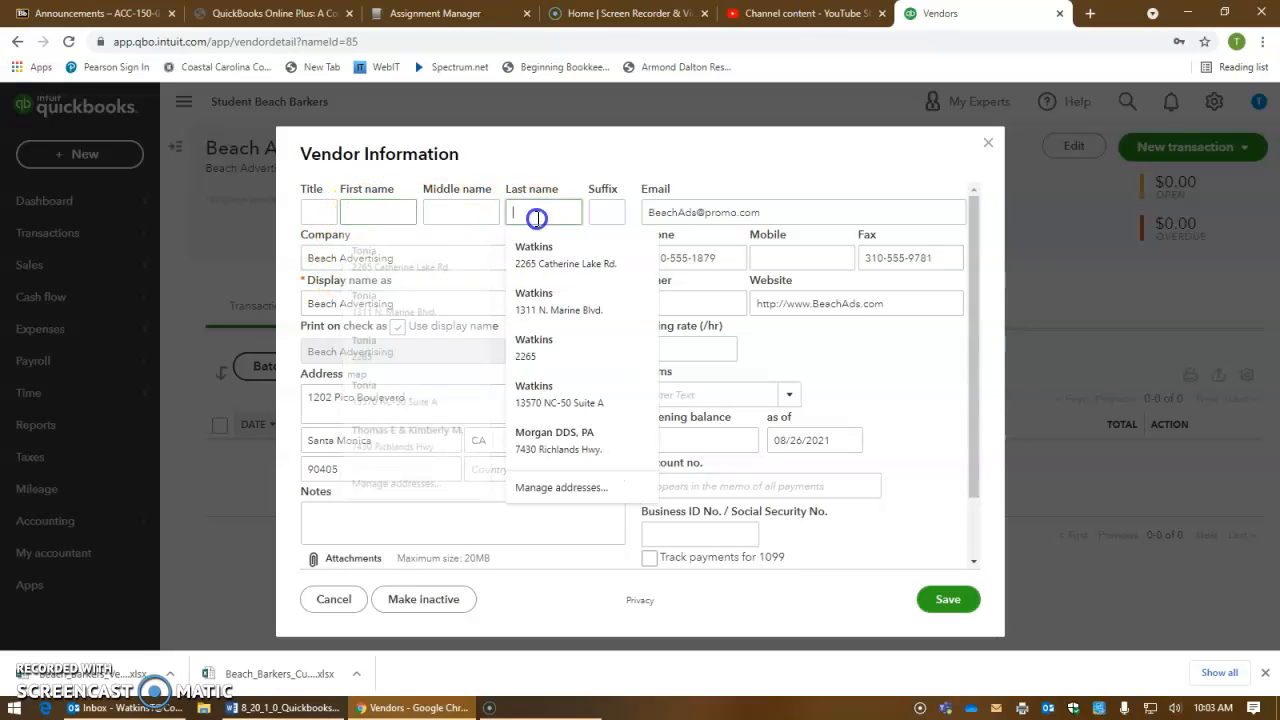
# Step: Set the payment terms of Beach Advertising to Net 30 and save the vendor
pyautogui.tripleClick(407, 258)
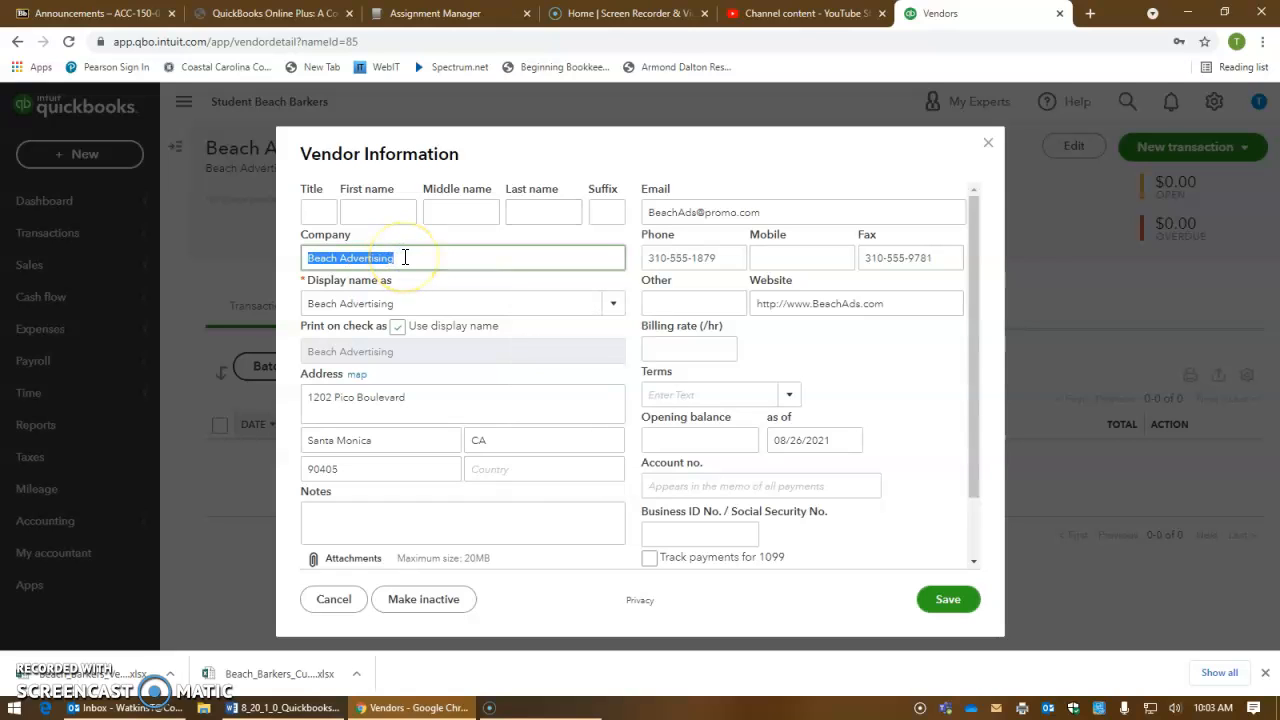
pyautogui.click(399, 332)
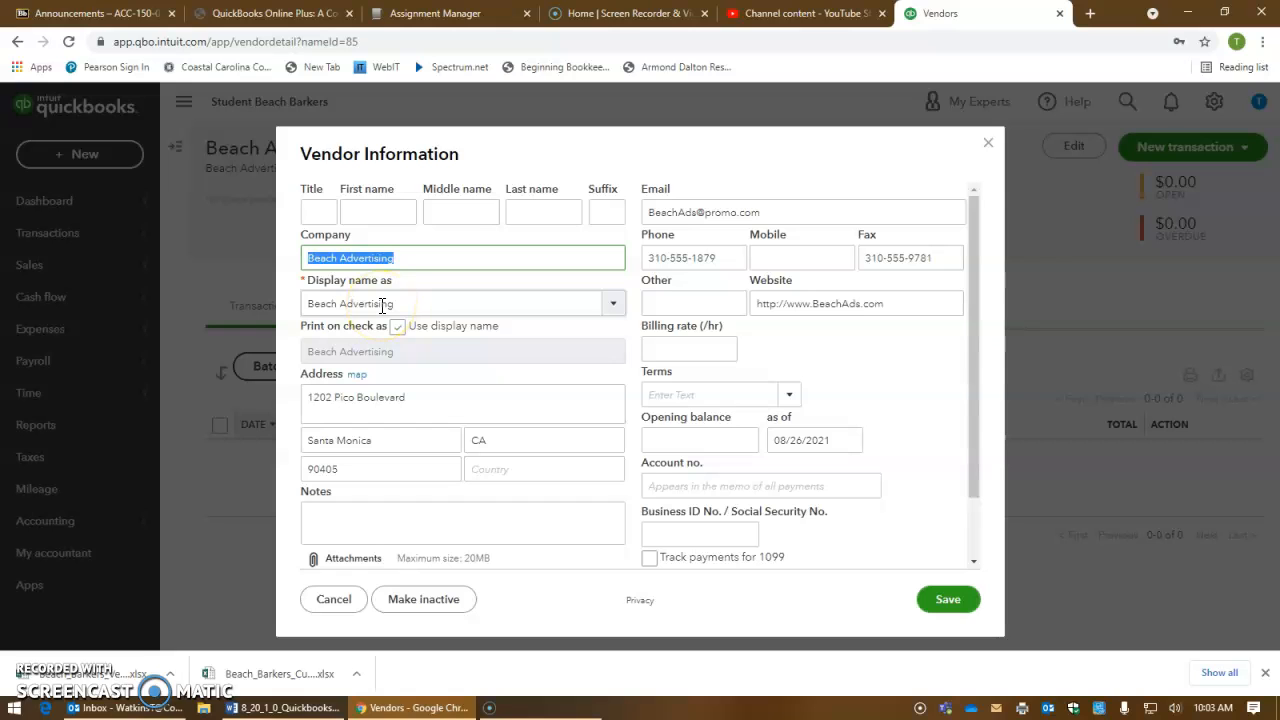
pyautogui.click(790, 400)
pyautogui.click(746, 503)
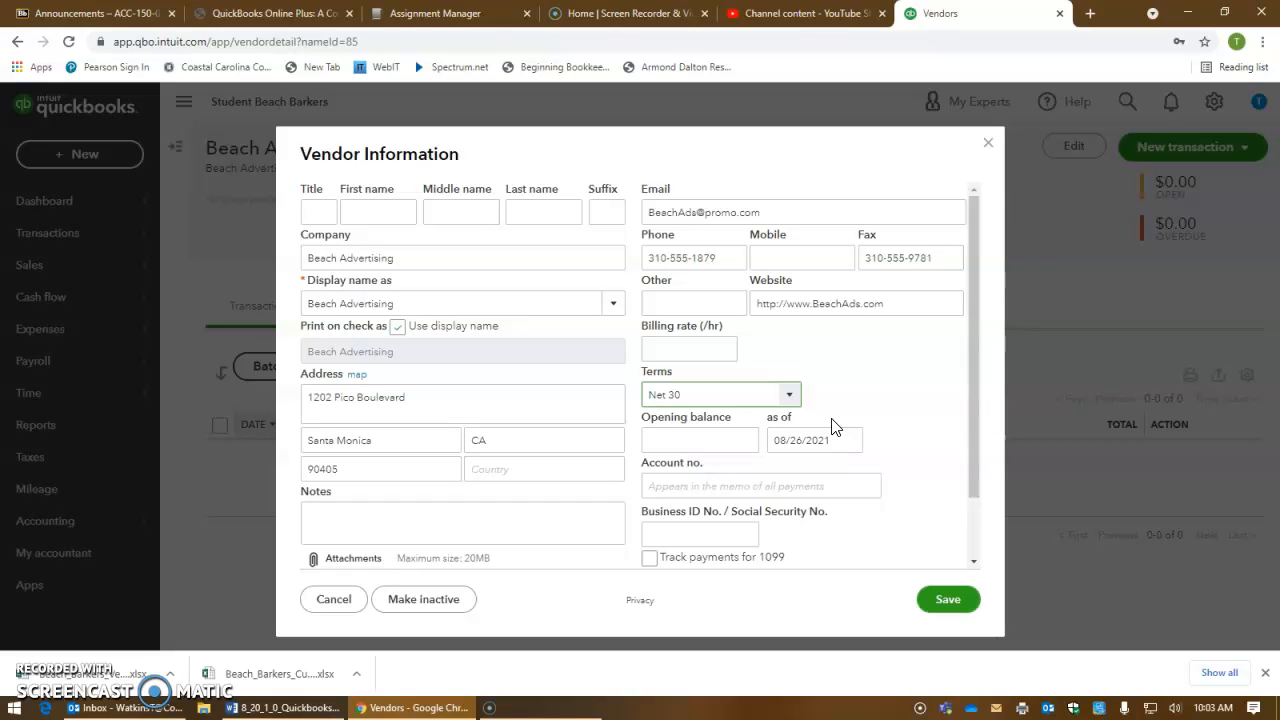
pyautogui.click(794, 400)
pyautogui.click(795, 403)
pyautogui.click(945, 600)
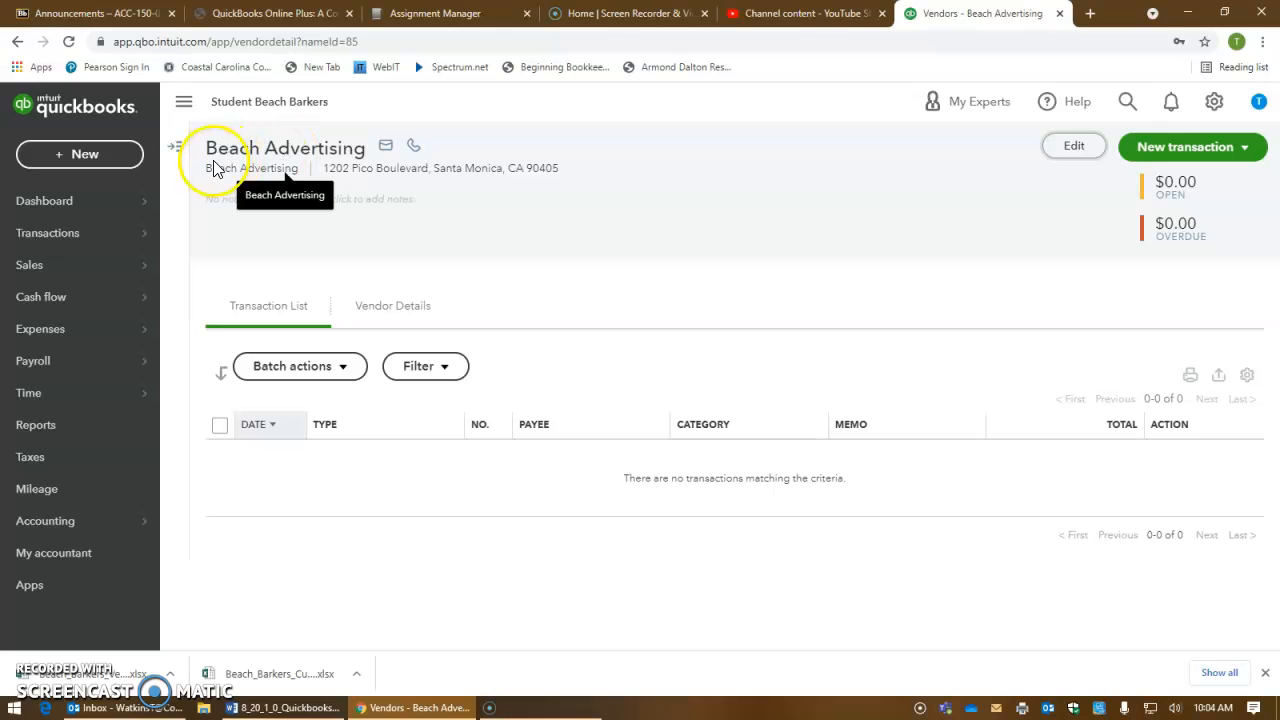
# Step: Show the vendor list beside the record and open Bow-Wow Supplies for editing
pyautogui.click(177, 152)
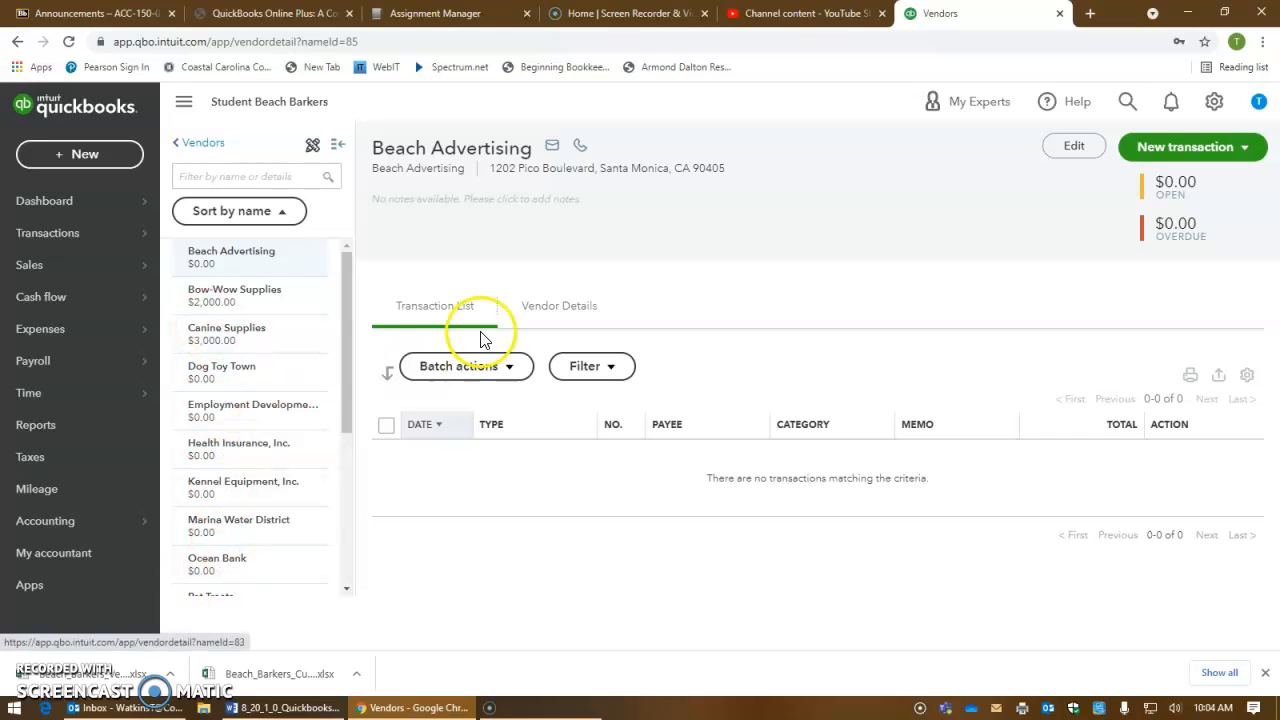
pyautogui.moveTo(20, 335)
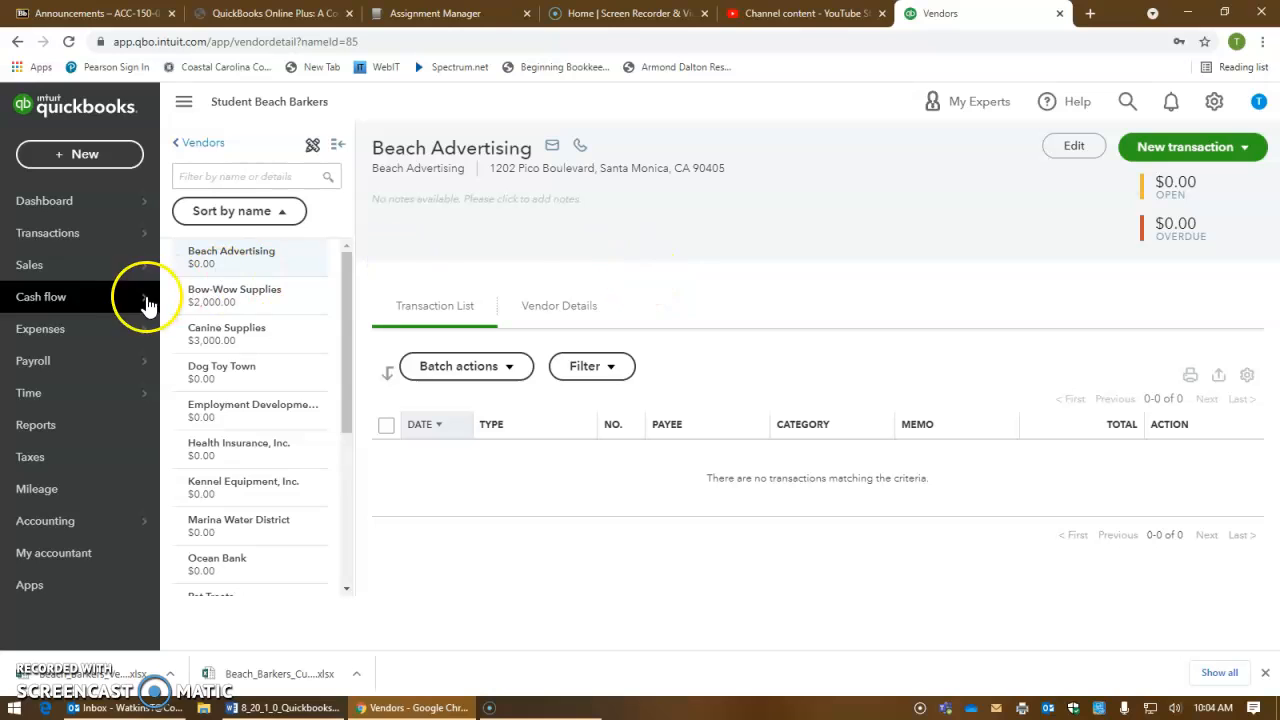
pyautogui.click(231, 306)
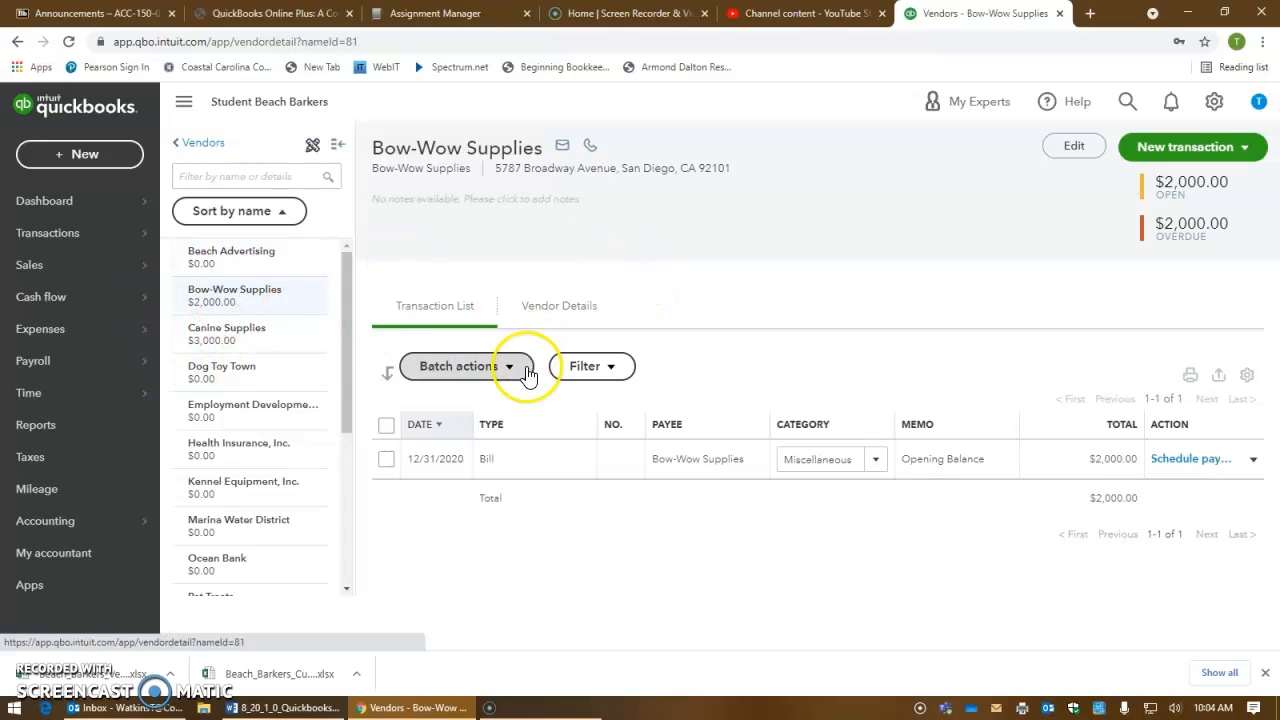
pyautogui.click(1084, 155)
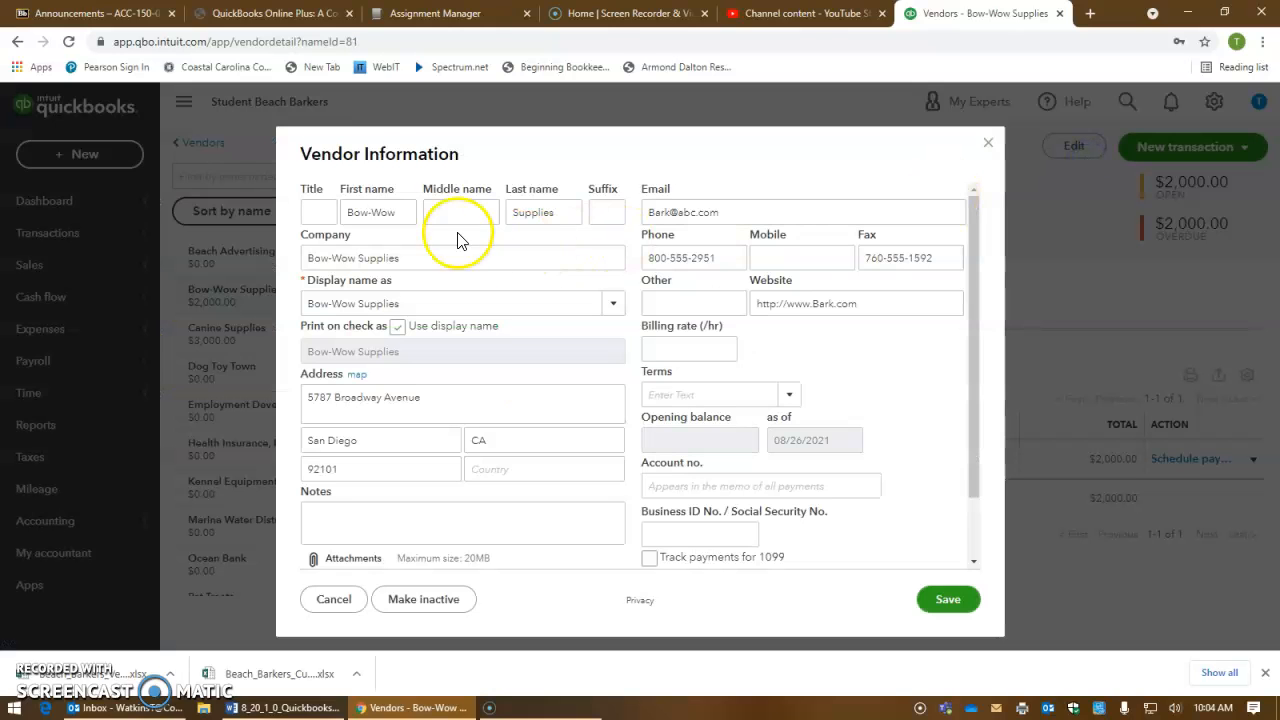
# Step: Clear the first name and last name from the Bow-Wow Supplies vendor information
pyautogui.moveTo(406, 214); pyautogui.dragTo(337, 212)
pyautogui.press('BackSpace')
pyautogui.doubleClick(534, 212)
pyautogui.press('BackSpace')
# Step: Set the payment terms of Bow-Wow Supplies to Net 30 and save the vendor
pyautogui.click(398, 330)
pyautogui.click(789, 396)
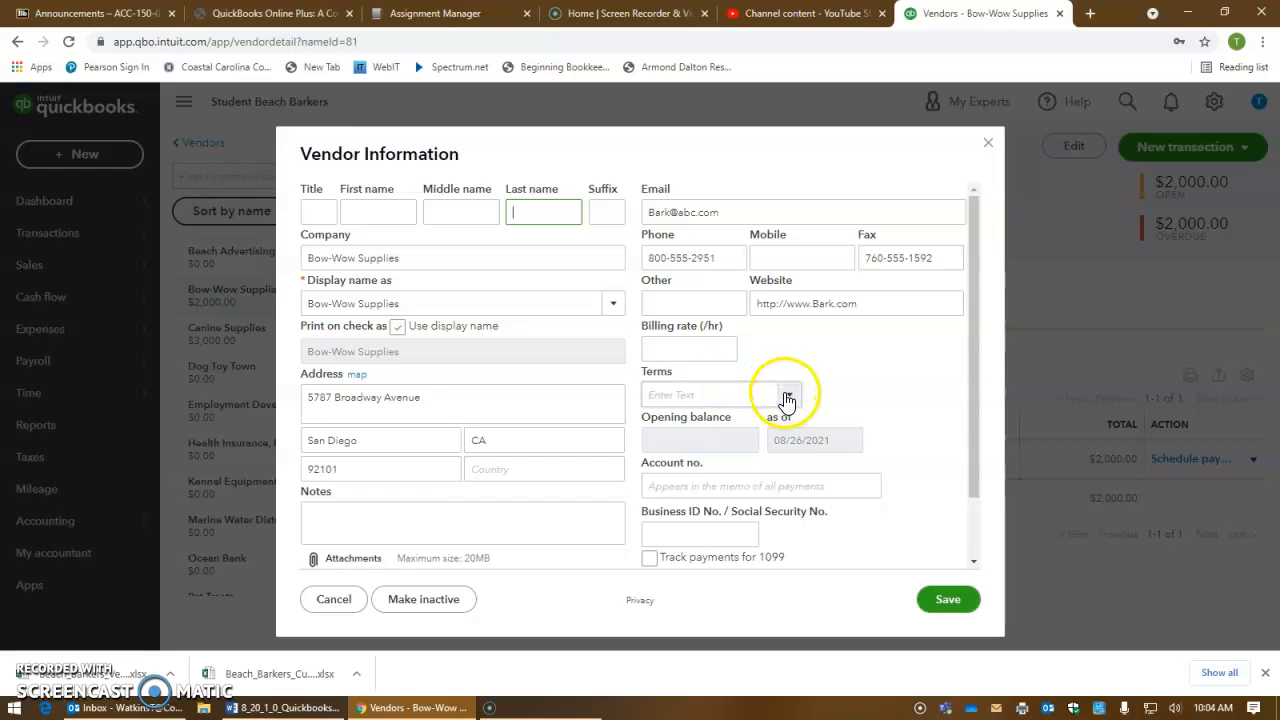
pyautogui.click(749, 504)
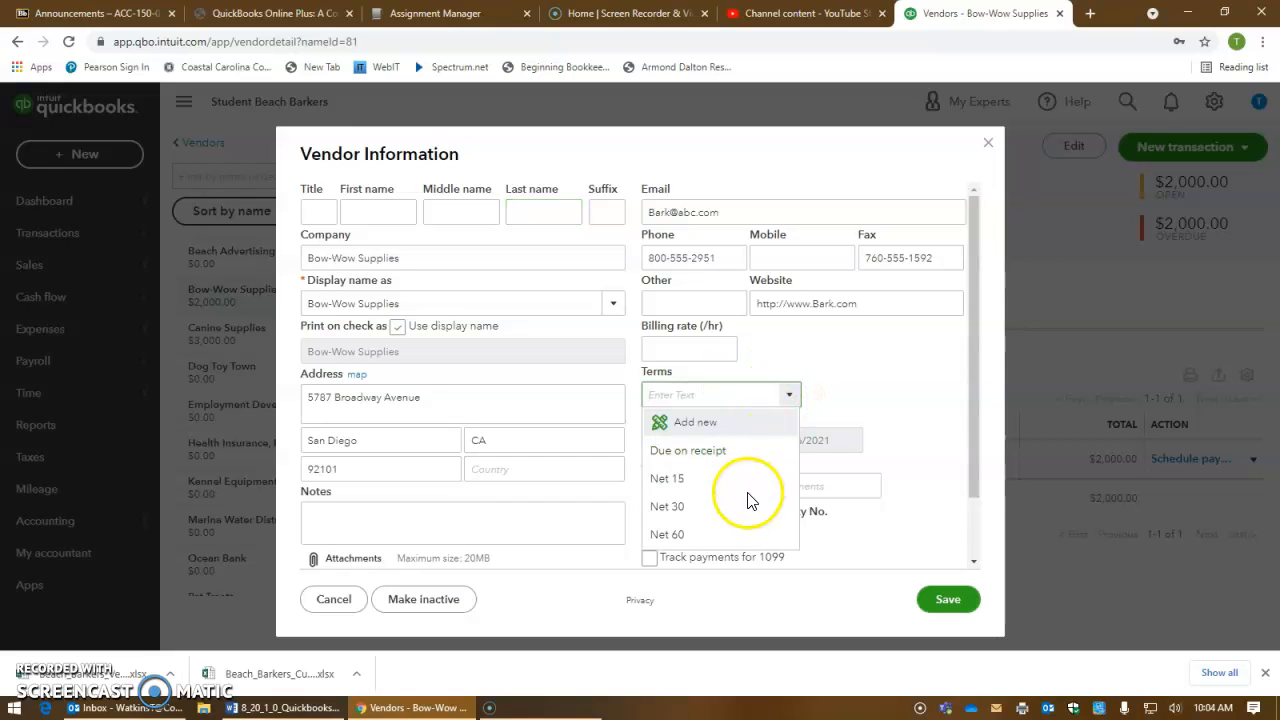
pyautogui.click(951, 601)
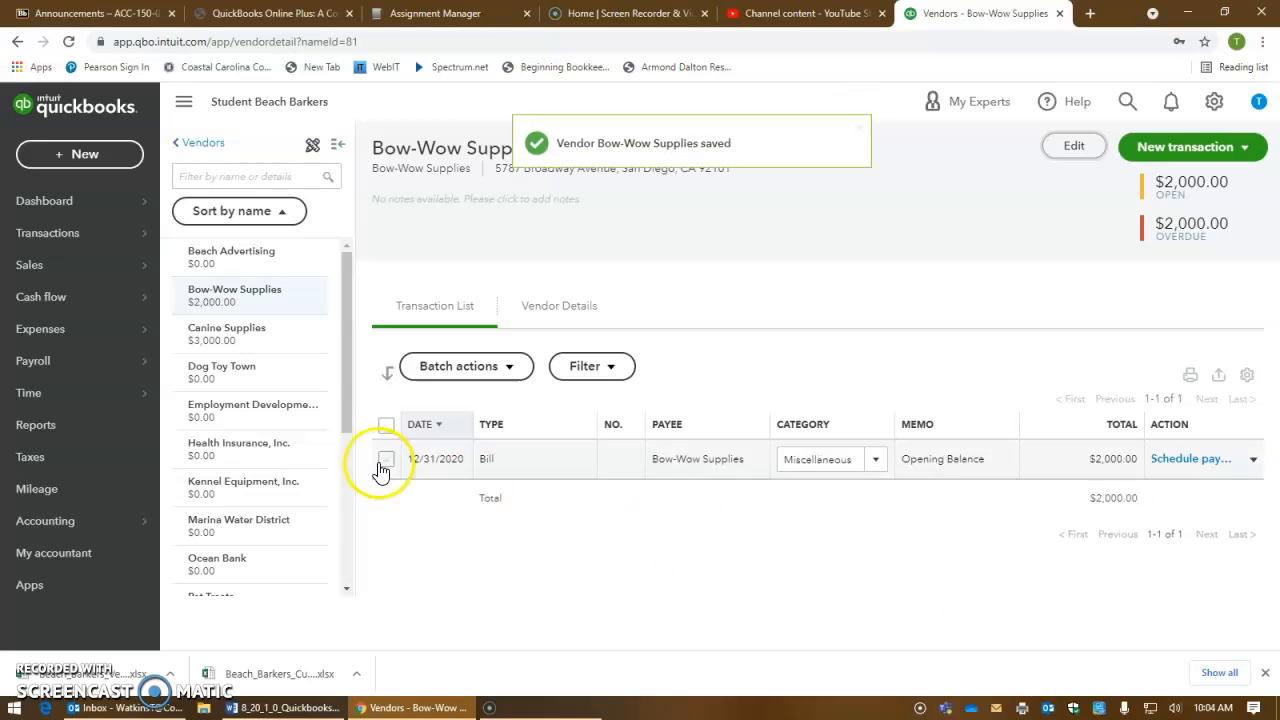
# Step: Open the Canine Supplies vendor record and look through the remaining vendors in the list
pyautogui.click(239, 345)
pyautogui.scroll(-5, 239, 349)
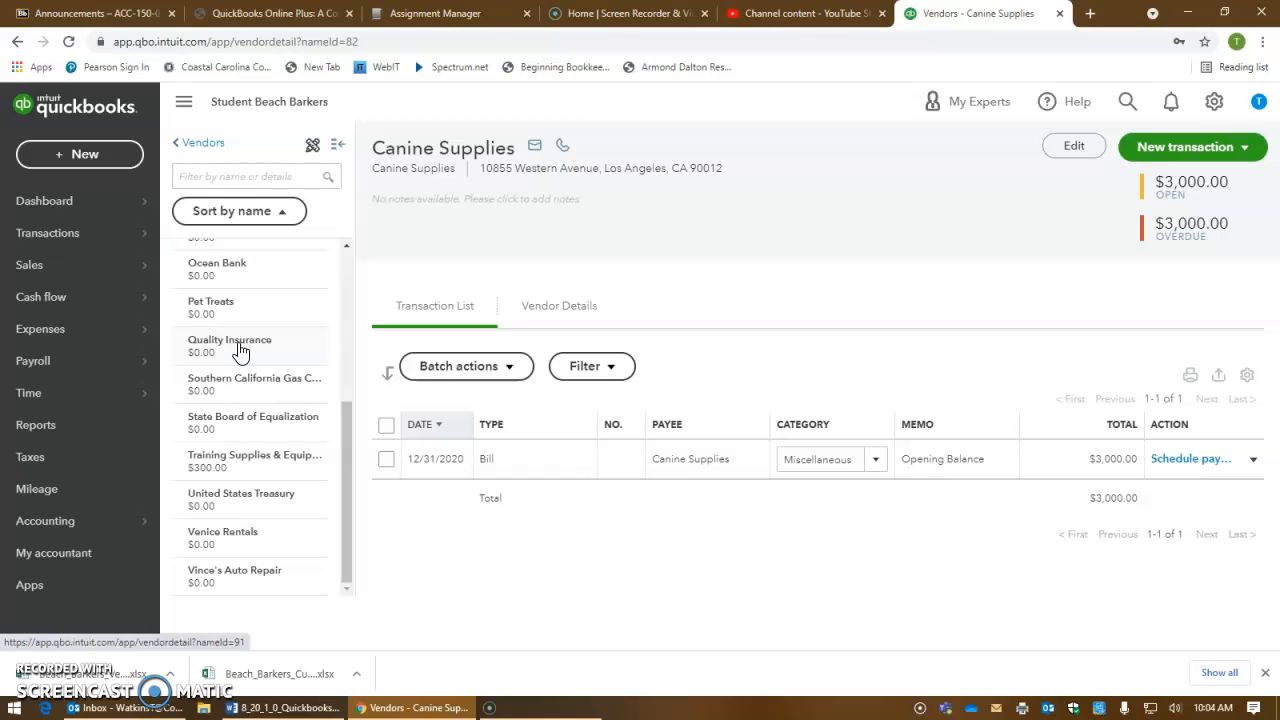
pyautogui.scroll(5, 239, 349)
pyautogui.click(239, 347)
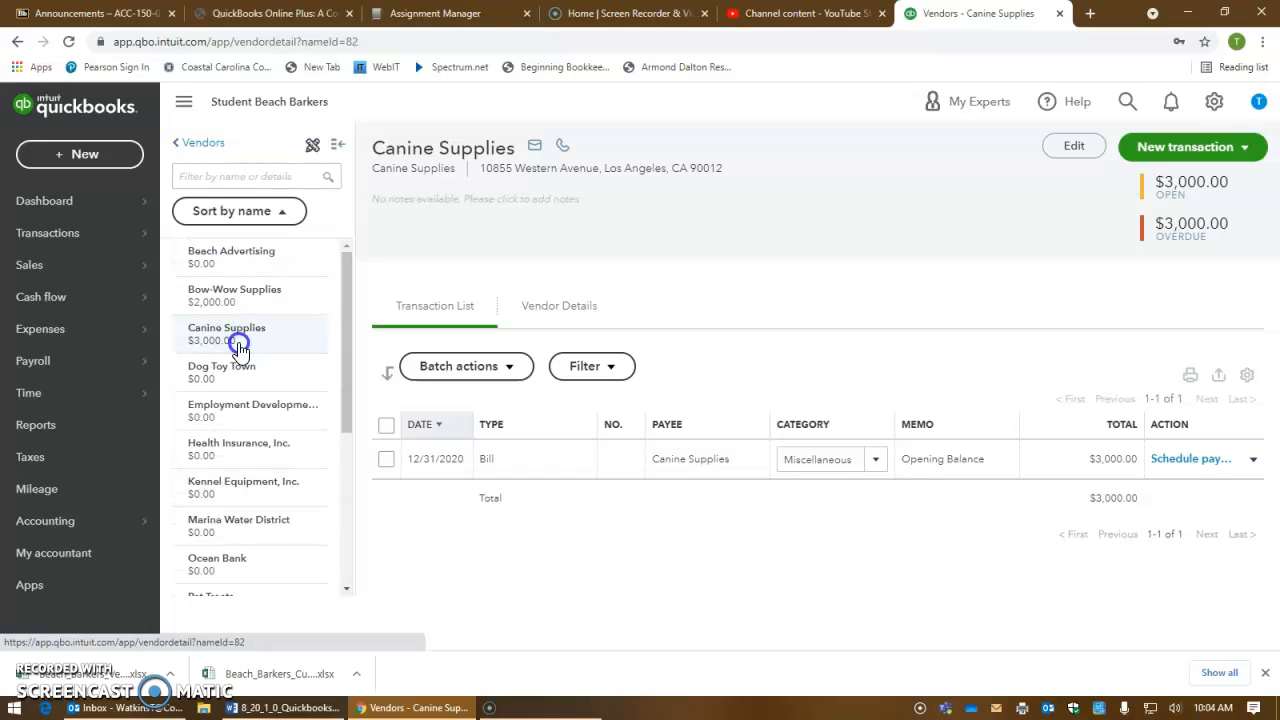